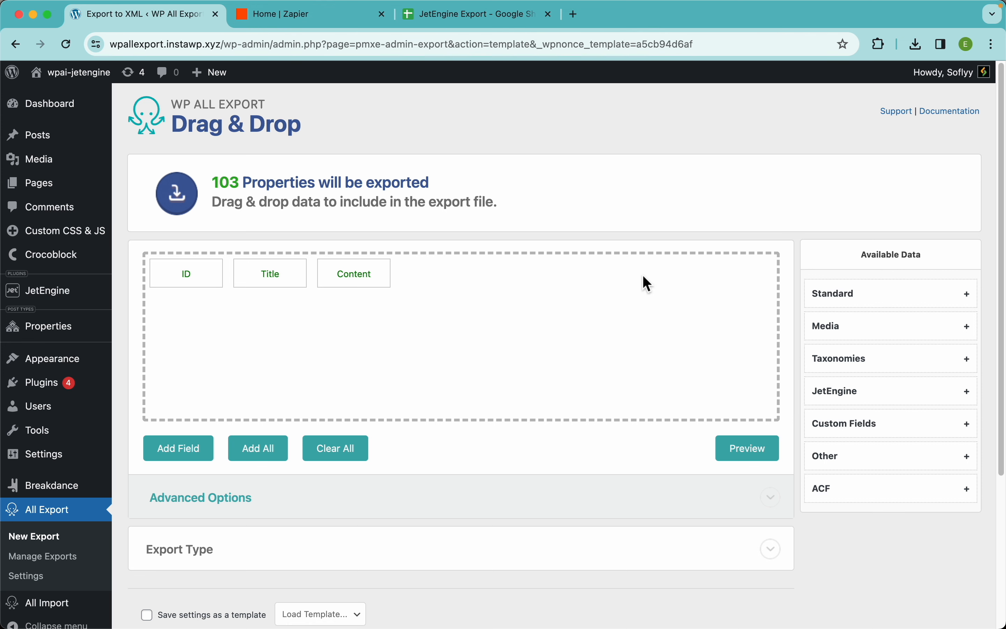
Remove the ID column from the export layout and examine the JetEngine fields available for it
left_click_drag(204, 275, 174, 199)
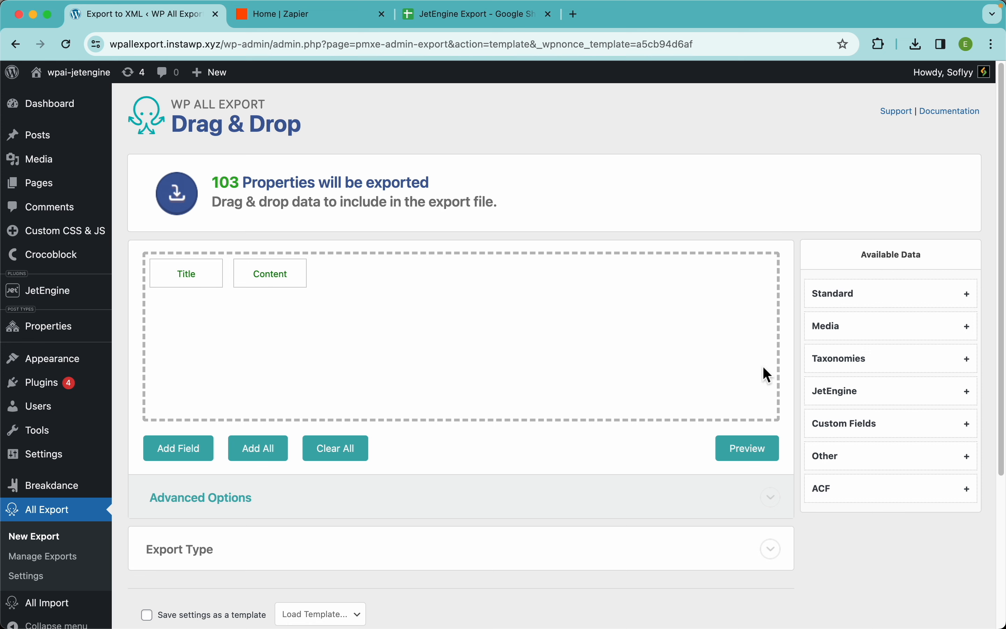
left_click(881, 400)
scroll(864, 433, "down", 5)
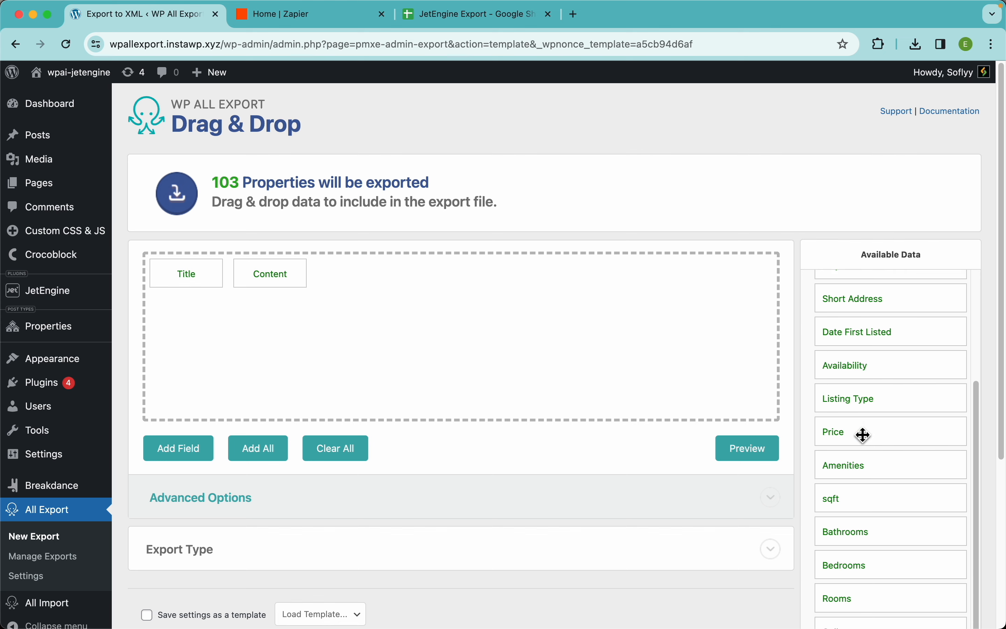
scroll(864, 435, "up", 4)
scroll(863, 434, "down", 10)
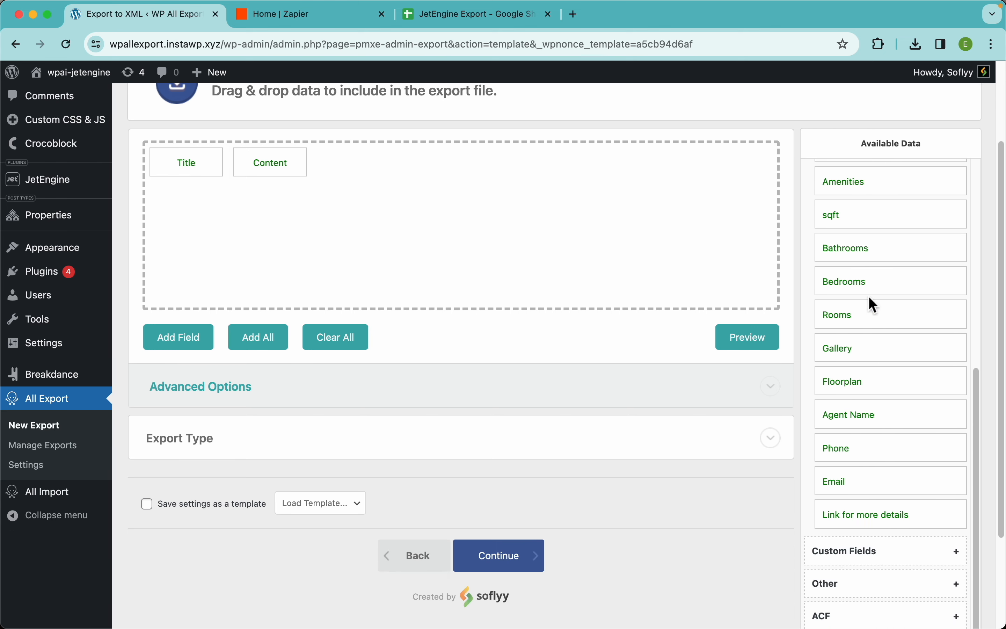
scroll(873, 374, "up", 2)
scroll(875, 382, "up", 7)
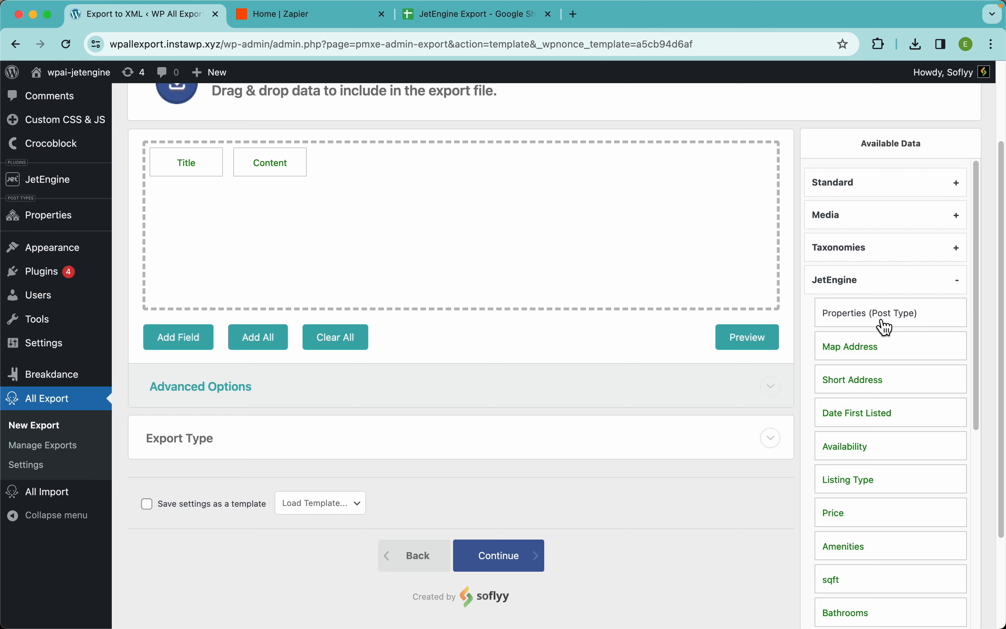
scroll(881, 321, "up", 5)
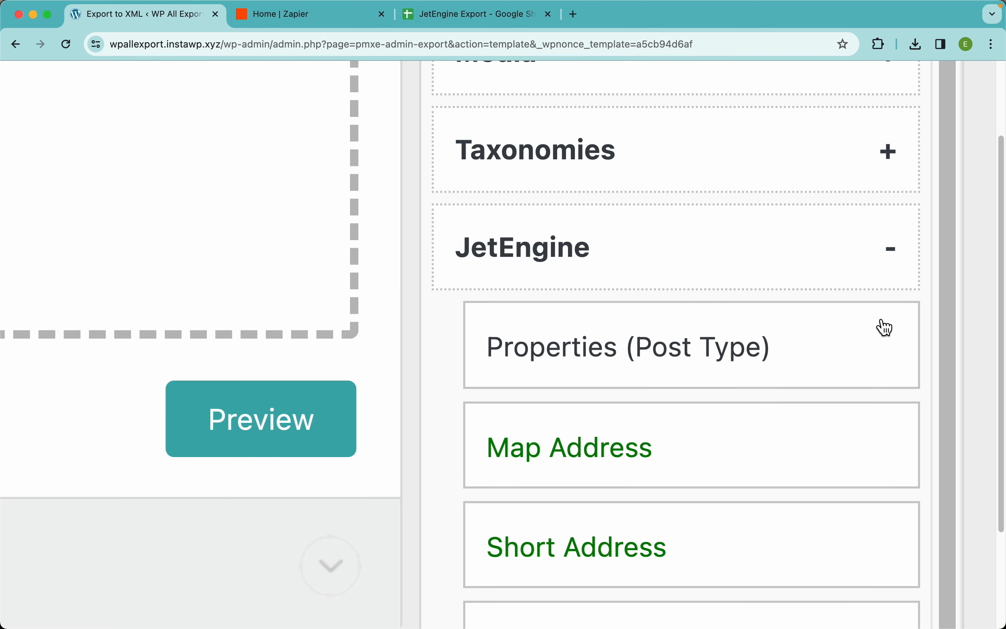
scroll(627, 315, "down", 3)
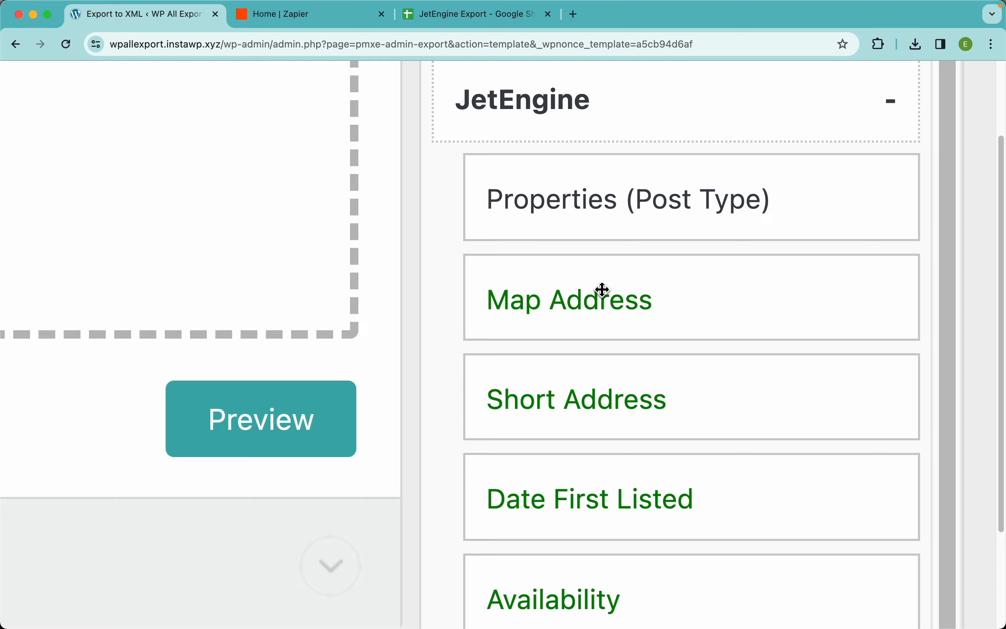
Add the JetEngine Map Address field to the export layout and preview the first 10 properties
scroll(602, 291, "down", 10)
left_click_drag(850, 293, 534, 214)
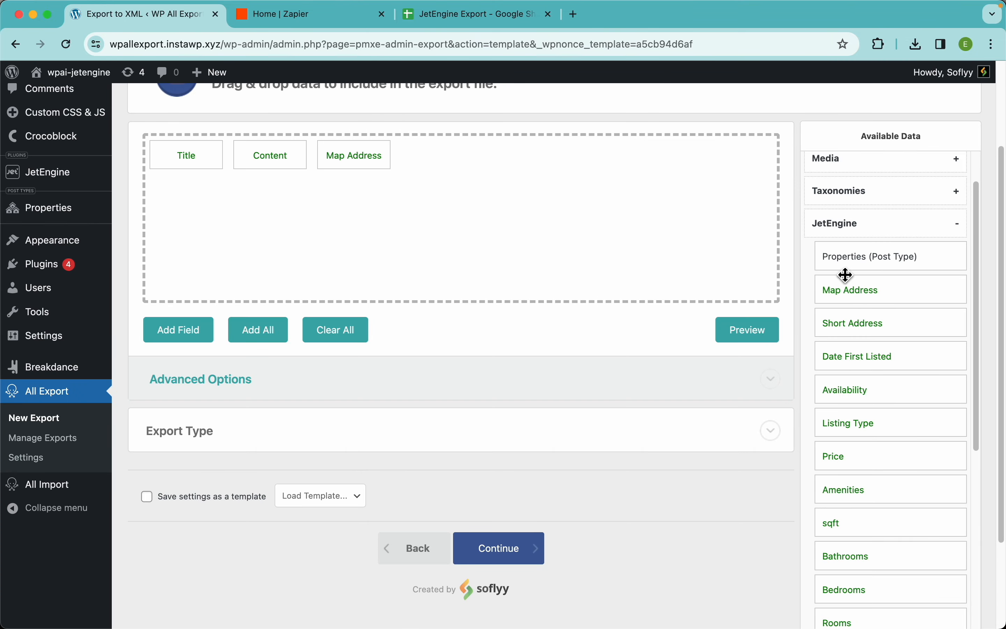
left_click(747, 333)
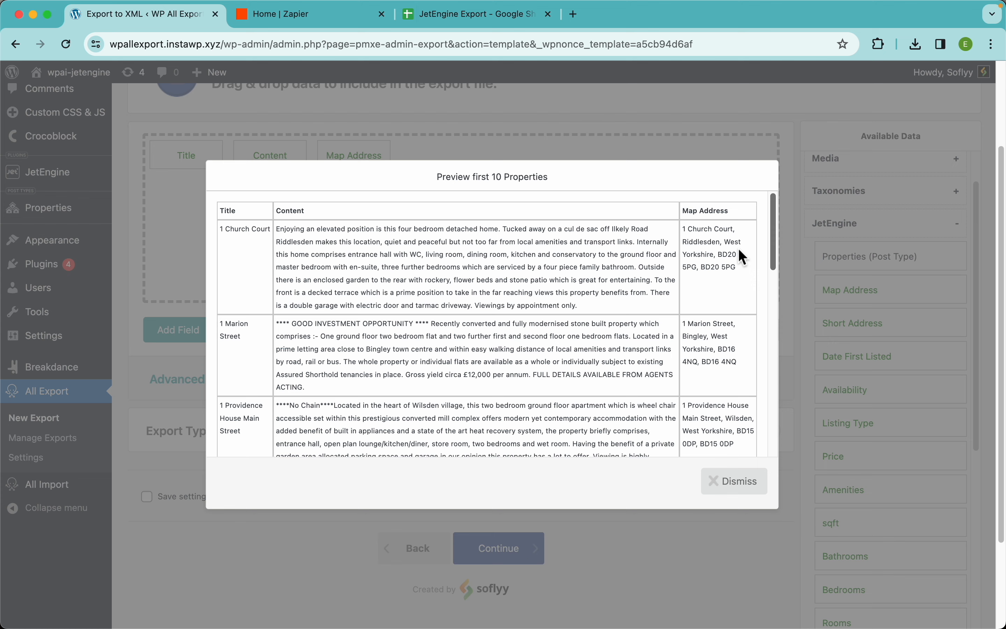
left_click(728, 483)
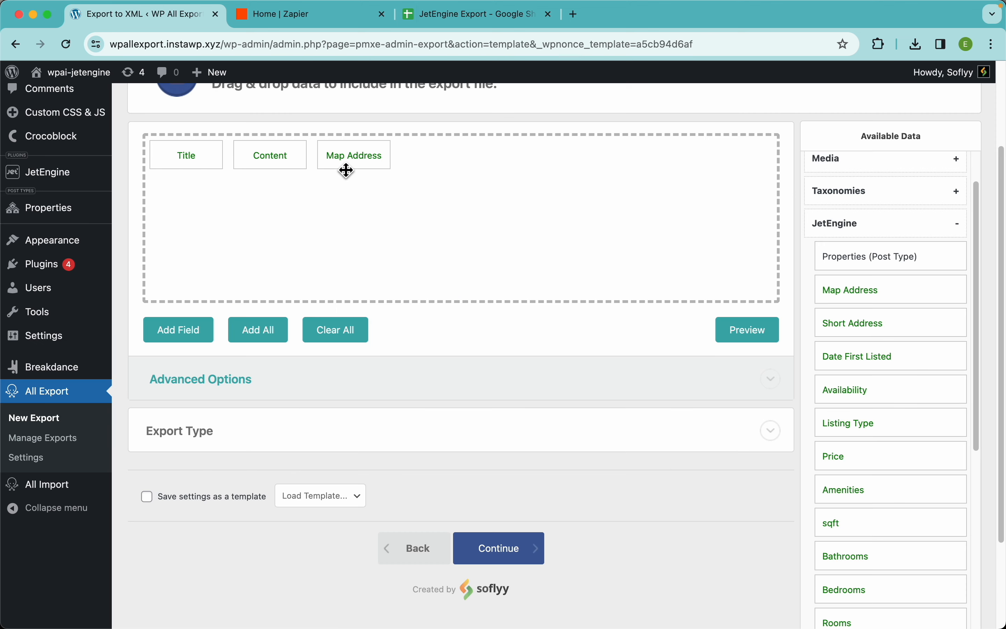
Replace the Map Address column with the complete Properties (Post Type) group of JetEngine fields
left_click_drag(348, 157, 360, 118)
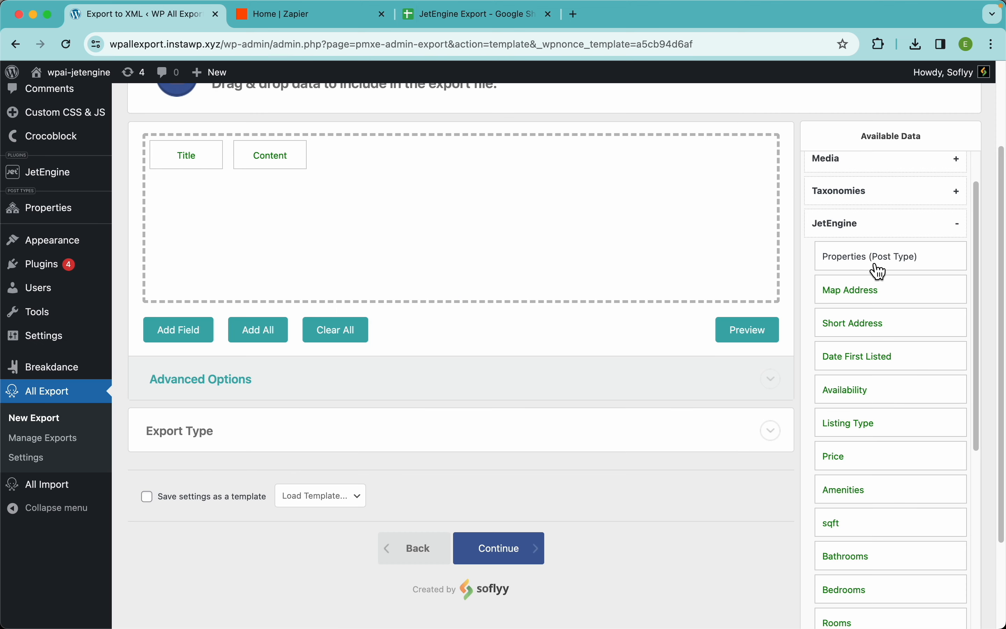
left_click_drag(880, 270, 596, 224)
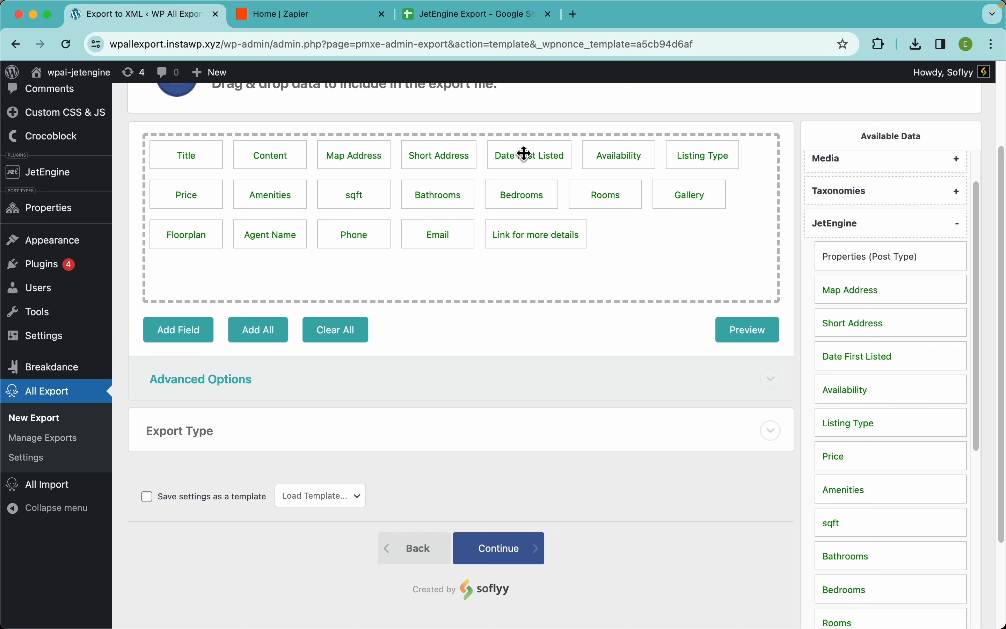
Rename the Title export column to Property Name and save the field
left_click(188, 161)
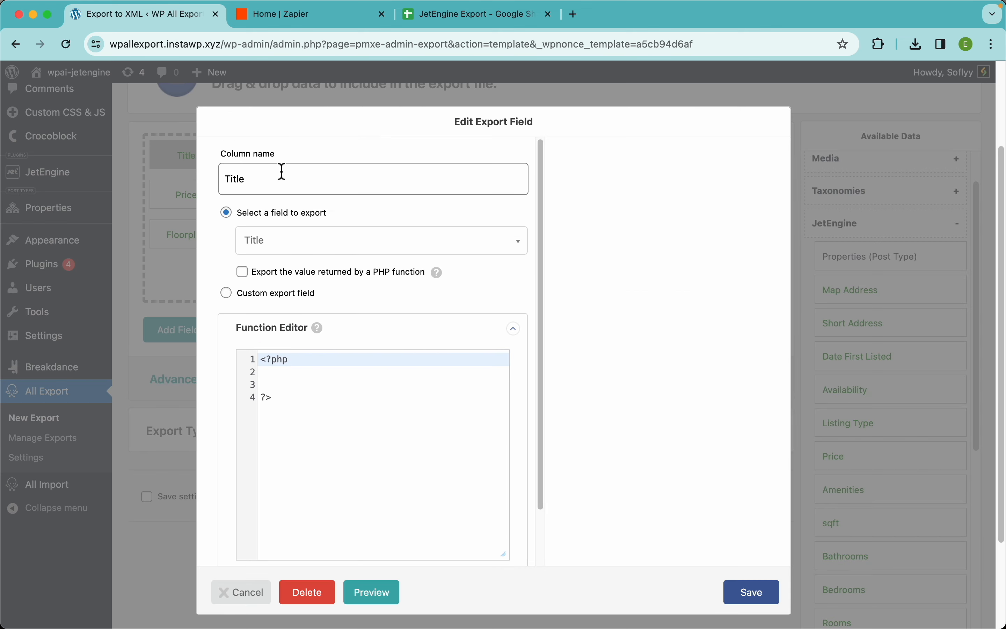
left_click_drag(281, 171, 216, 193)
type("P")
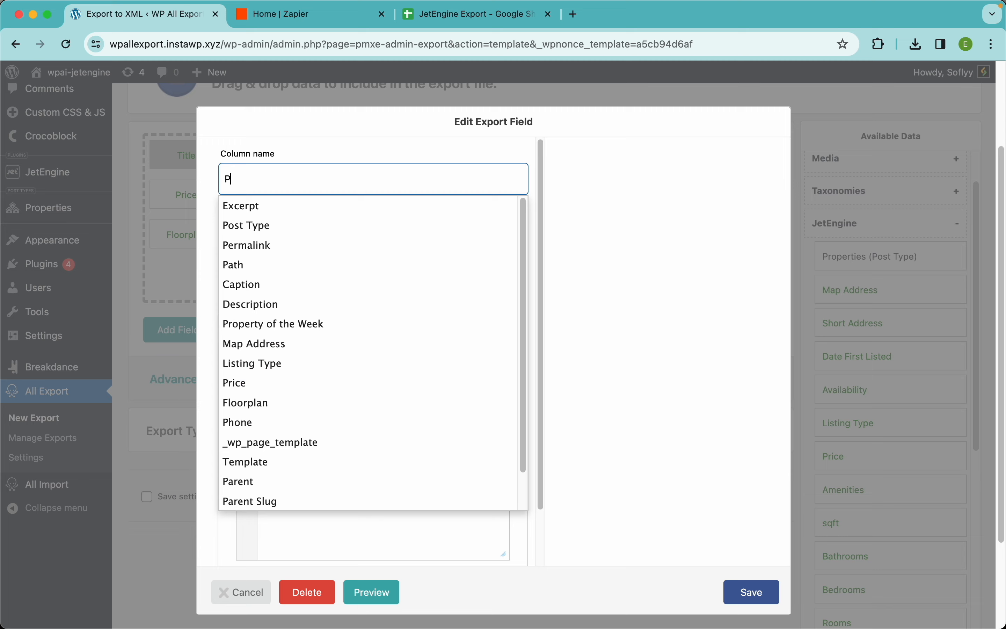
type("roperty Name")
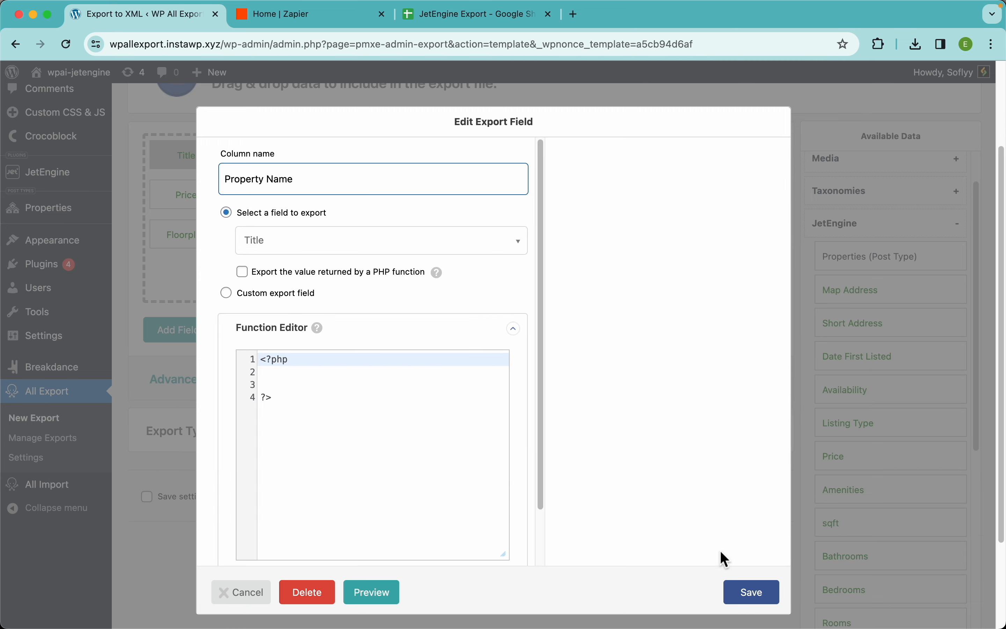
left_click(767, 601)
Rename the Content export column to Description and save the field
left_click(291, 155)
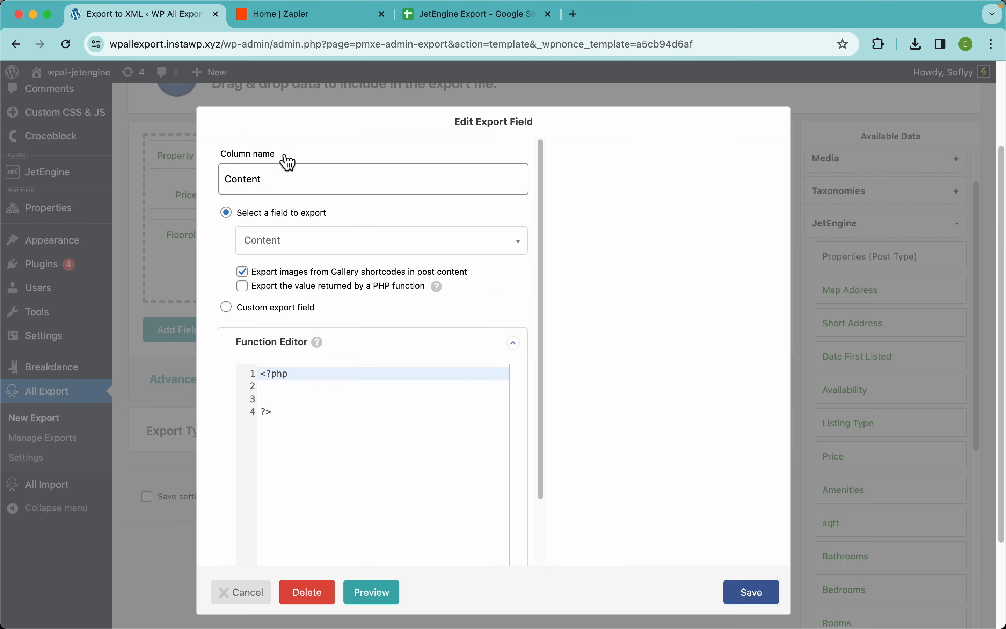
left_click_drag(281, 181, 187, 180)
type("Des")
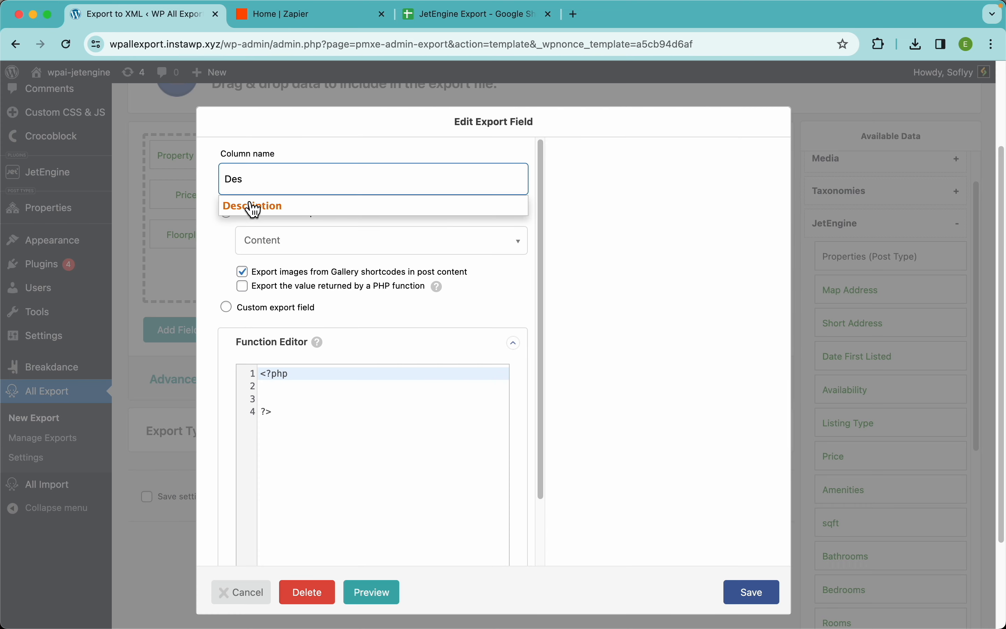
left_click(254, 206)
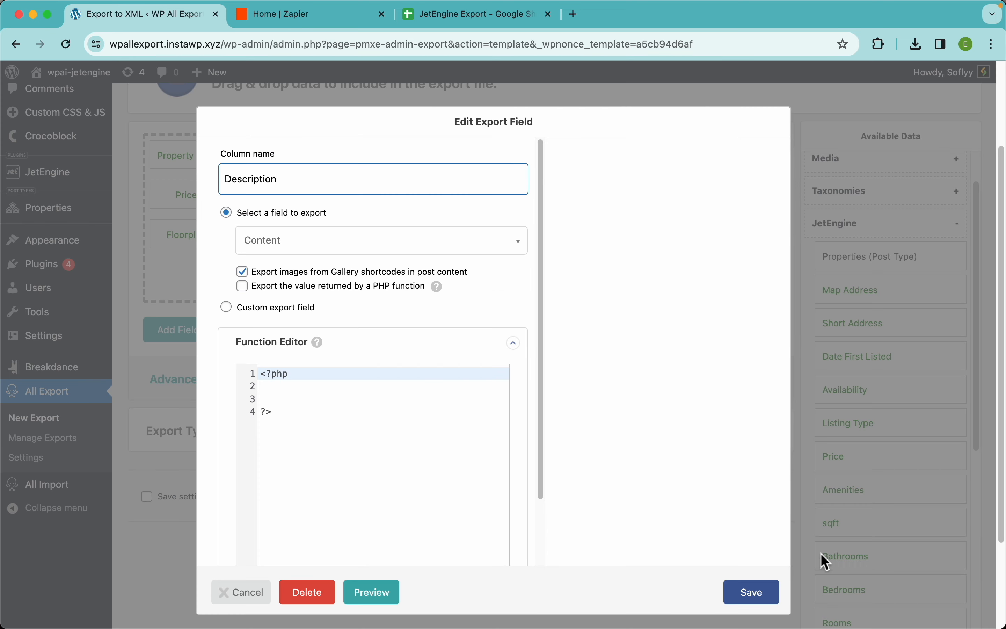
left_click(769, 595)
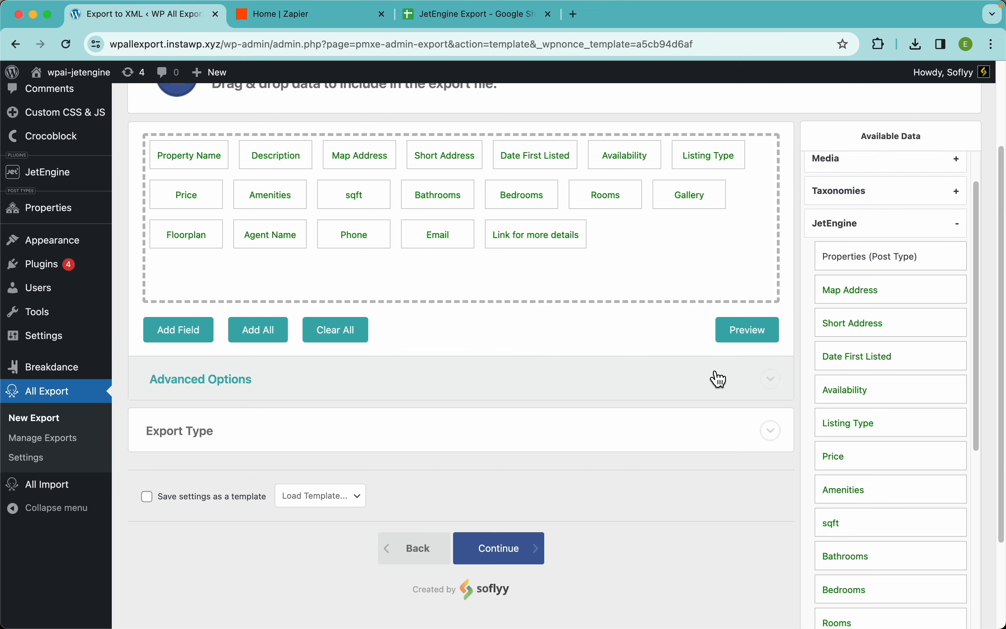
Move the Gallery column directly after Description and preview the first 10 properties of the export
left_click(752, 331)
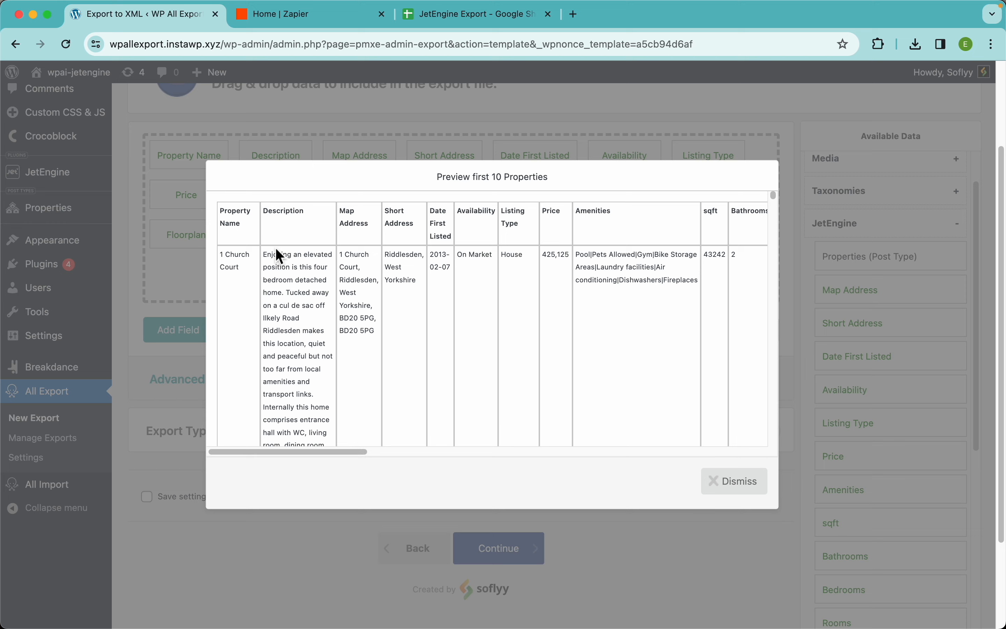
left_click(602, 127)
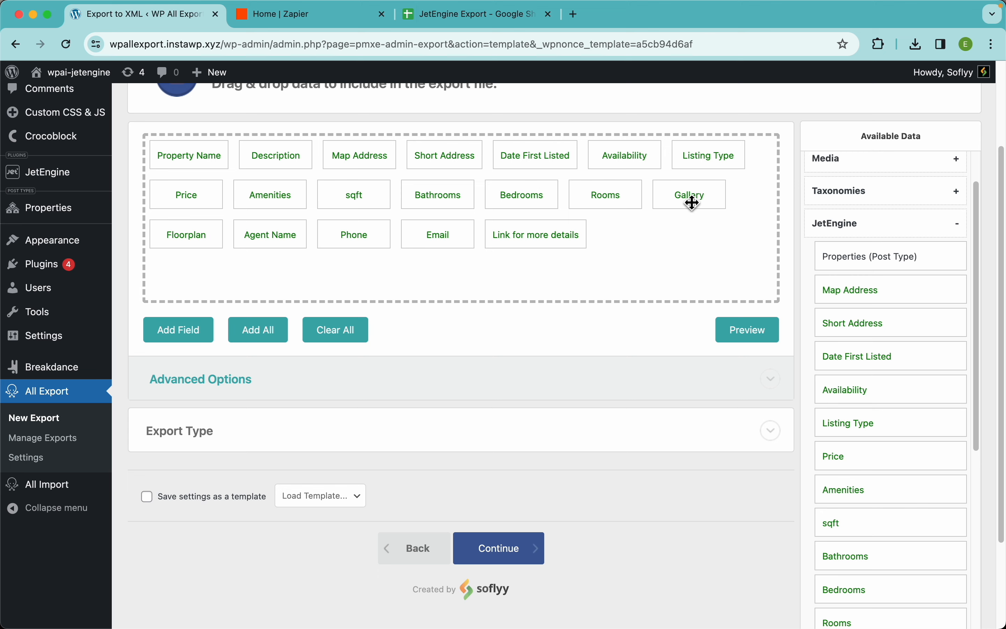
left_click_drag(684, 197, 368, 160)
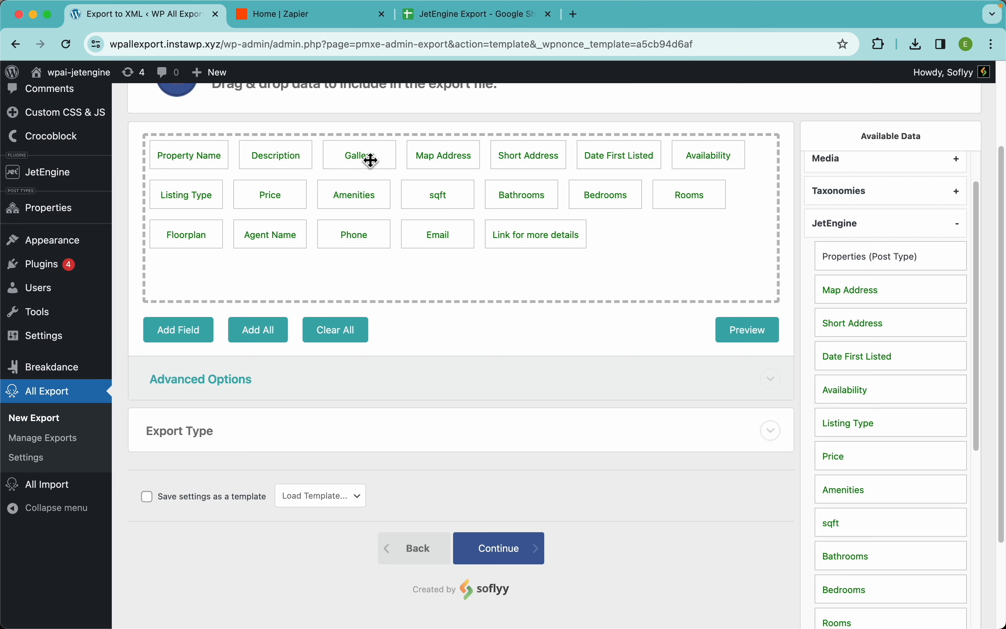
left_click(752, 335)
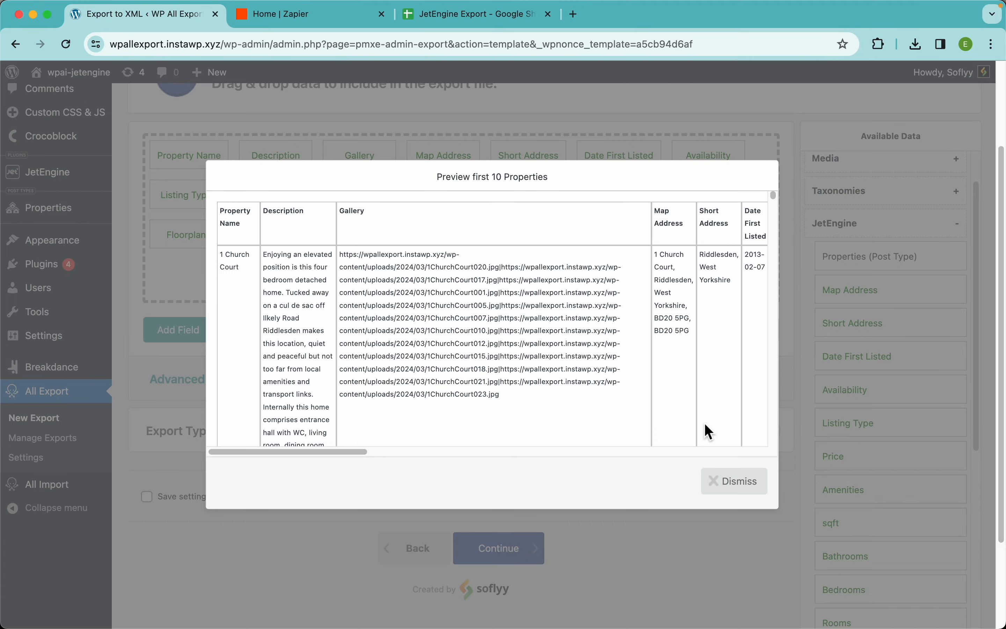
left_click(731, 482)
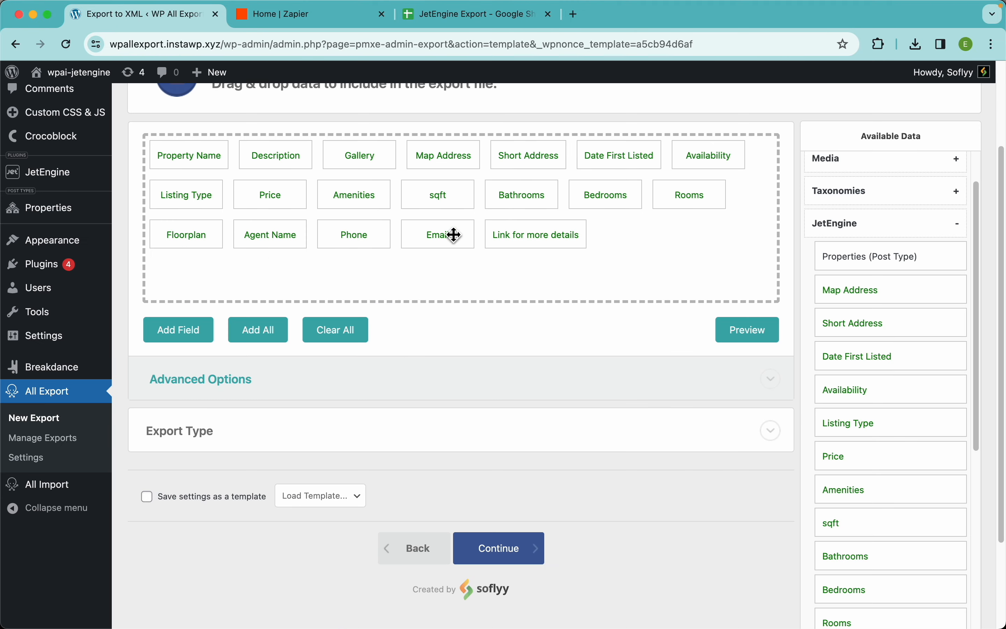
Continue to the export settings and read the help for the advanced options
scroll(451, 233, "up", 3)
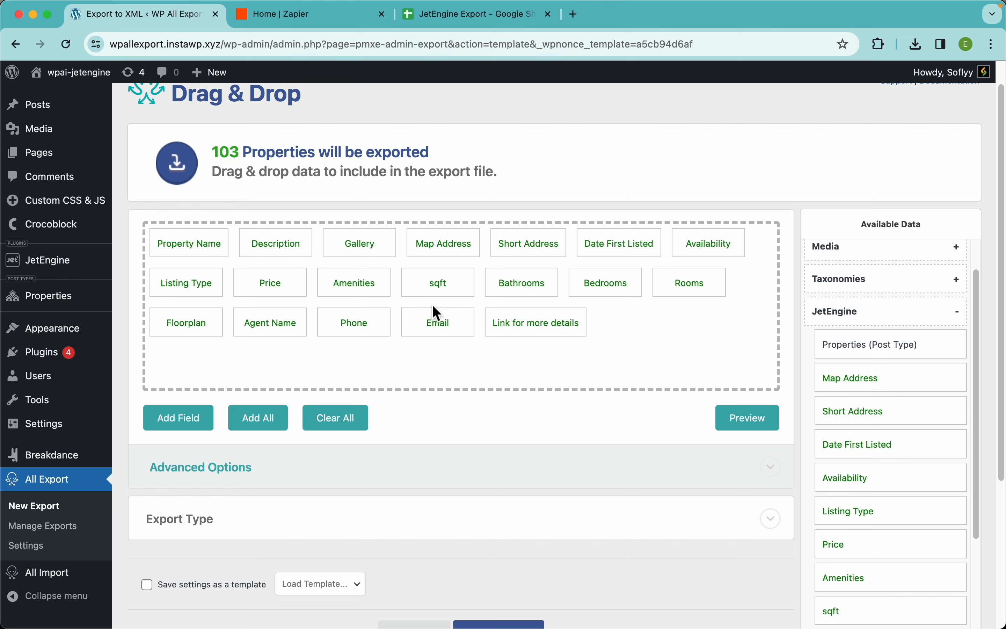
scroll(422, 366, "down", 5)
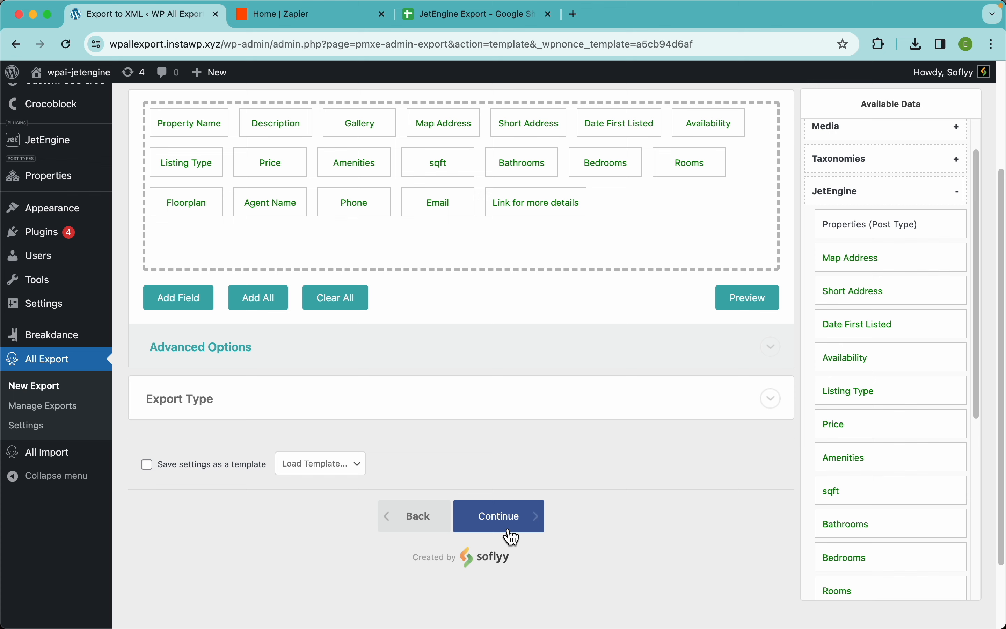
left_click(524, 530)
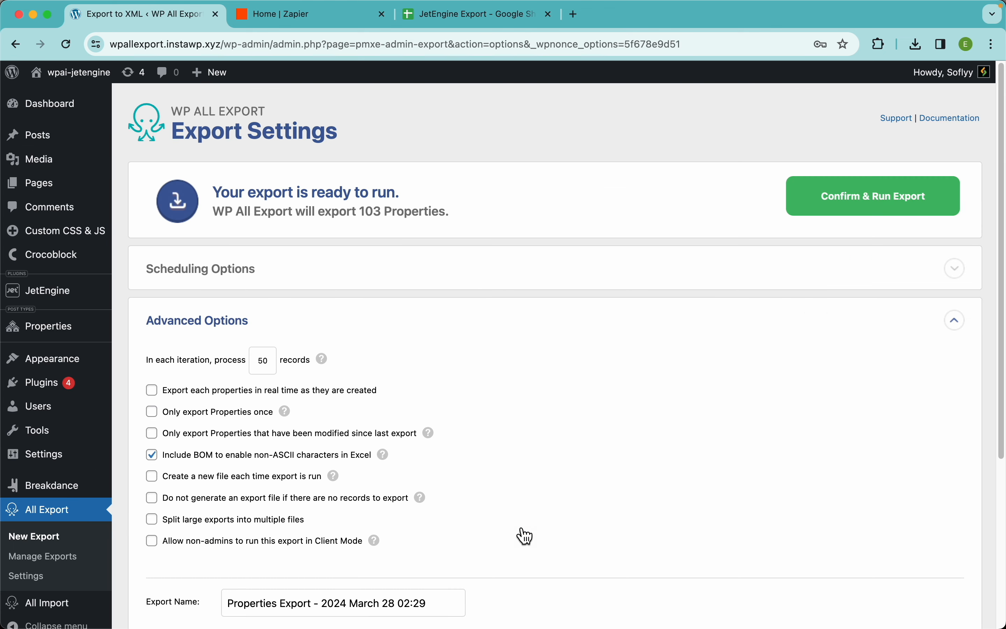
scroll(386, 337, "down", 3)
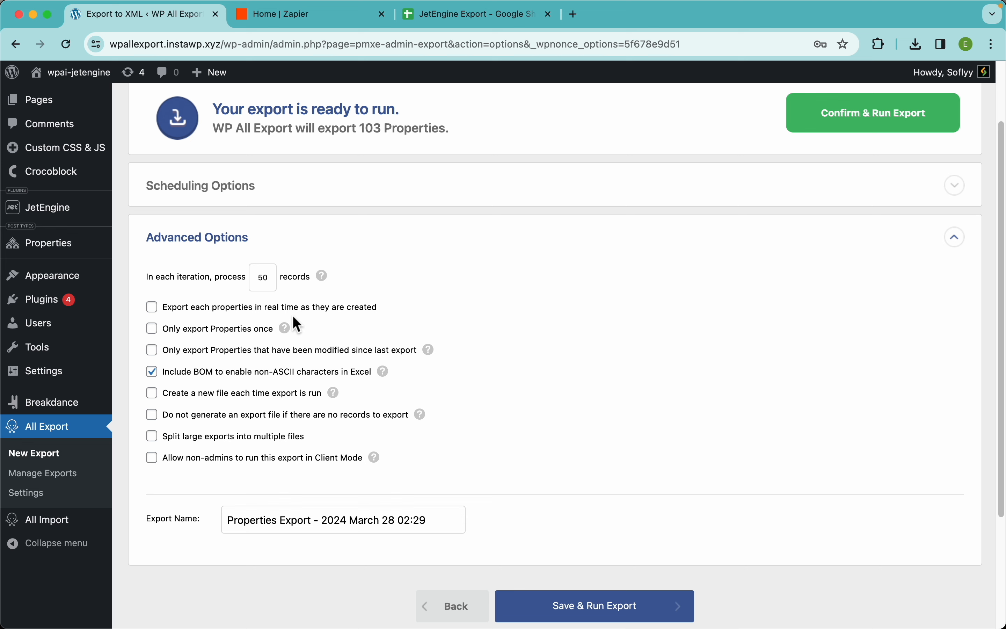
mouse_move(294, 333)
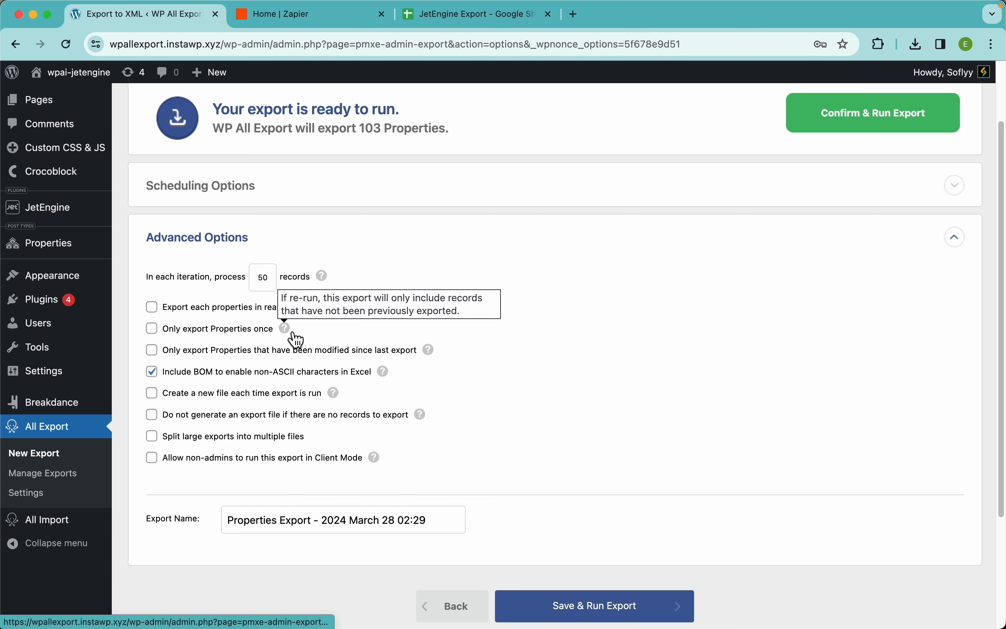
mouse_move(386, 379)
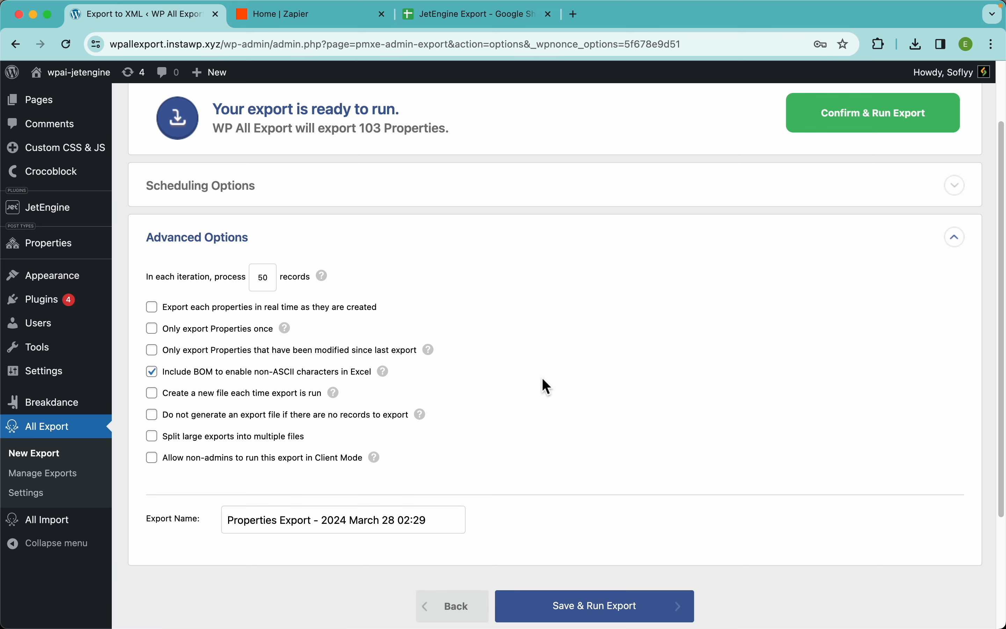
Set up automatic scheduling so the export runs every week on Monday at 12:00am
left_click(436, 192)
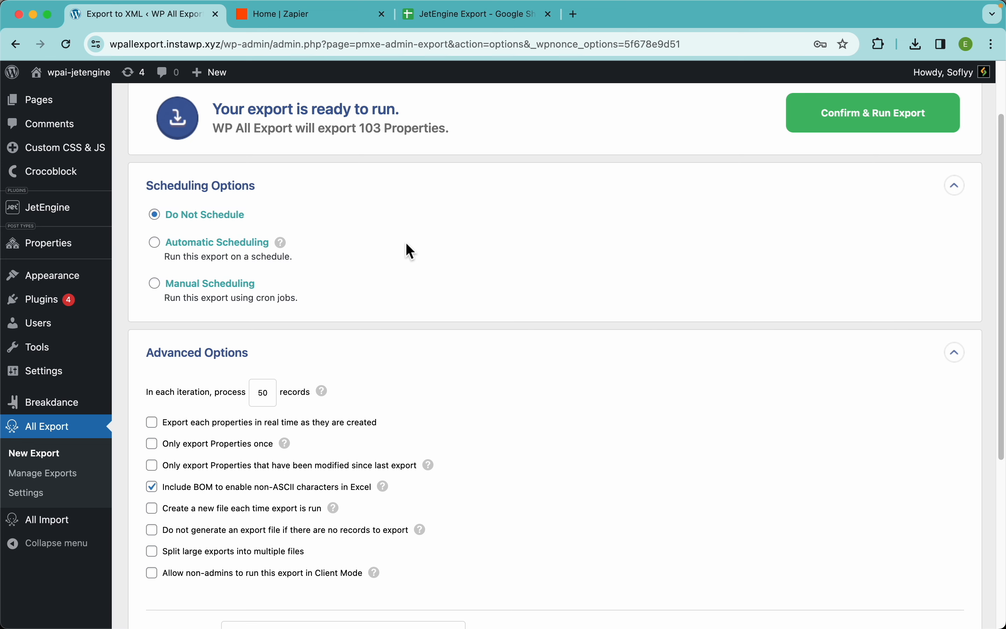
scroll(409, 250, "up", 1)
scroll(411, 251, "up", 2)
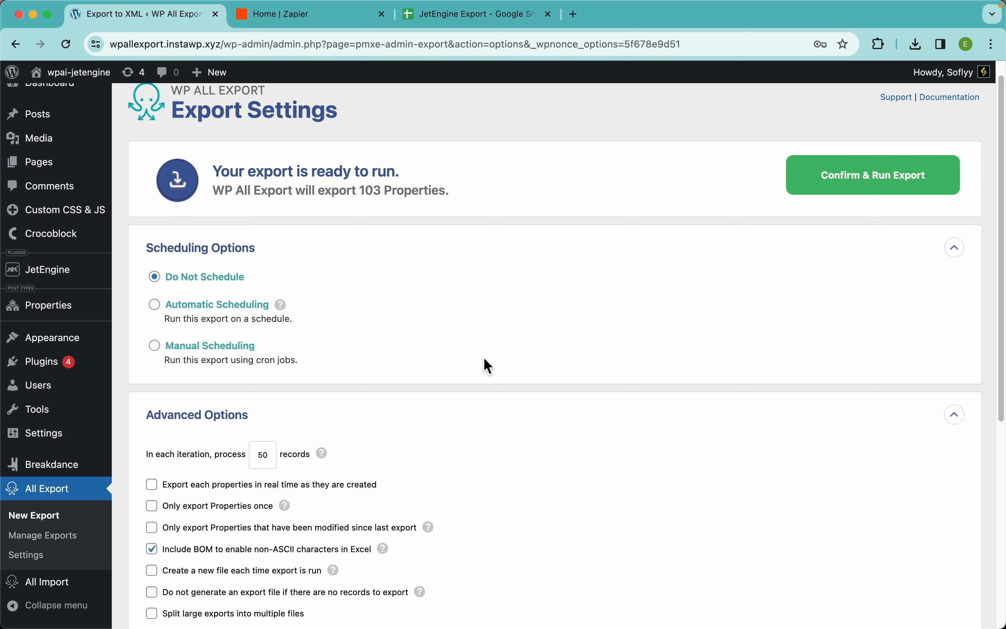
left_click(245, 306)
scroll(308, 315, "down", 5)
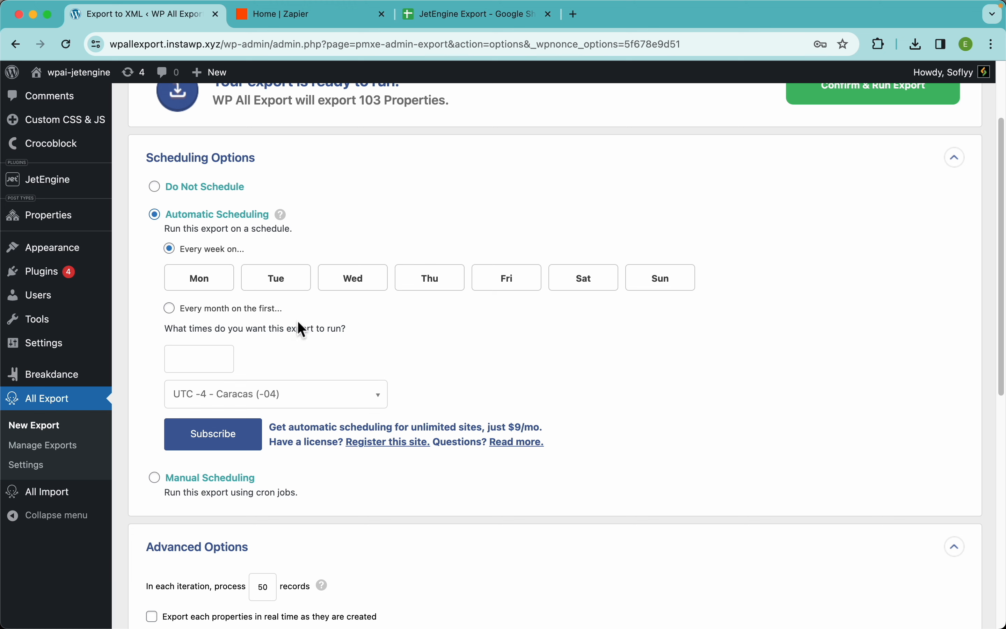
left_click(204, 283)
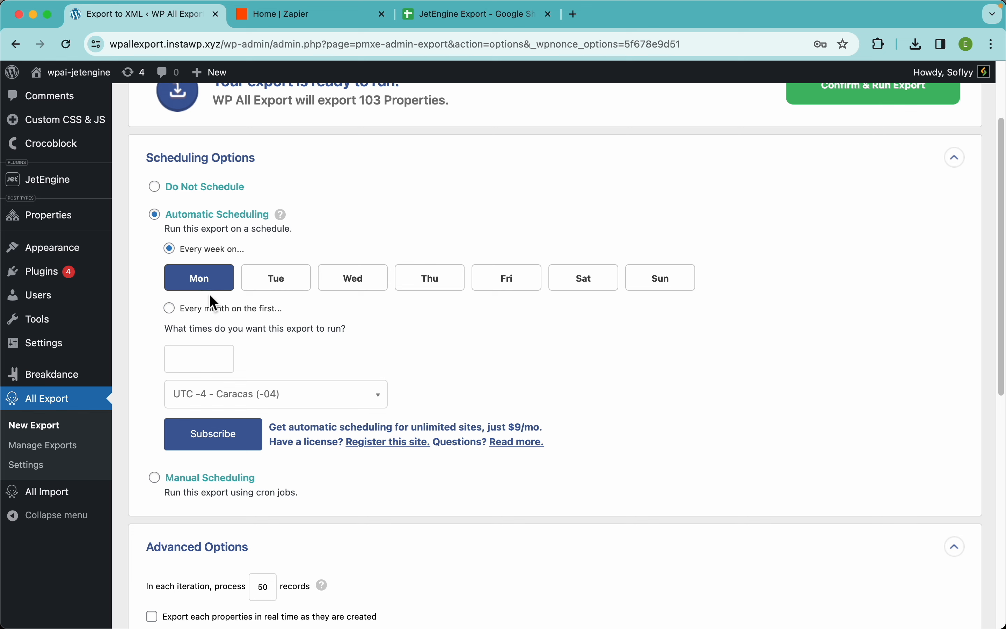
left_click(202, 359)
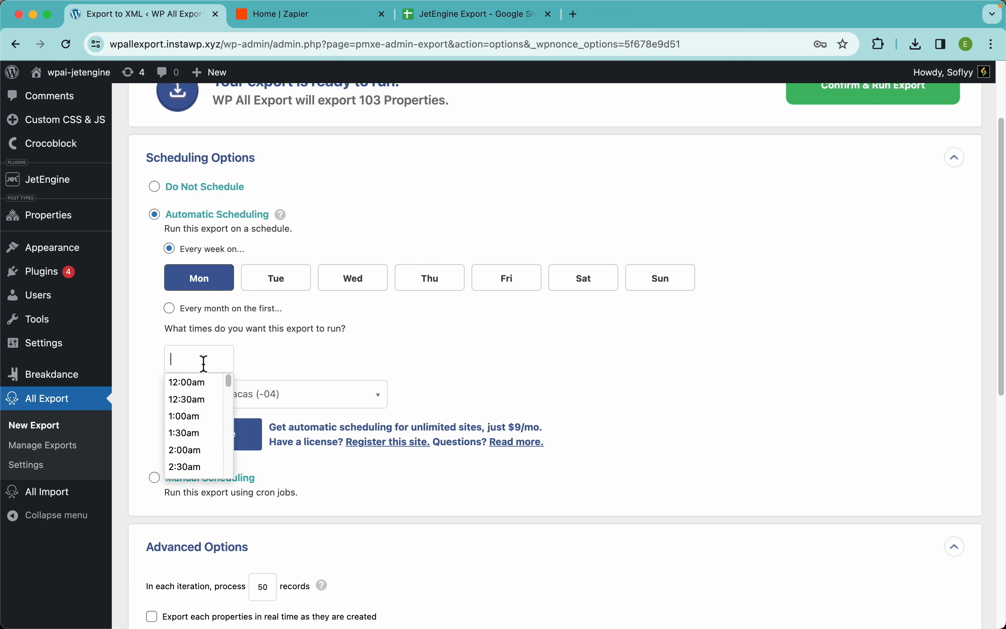
left_click(193, 382)
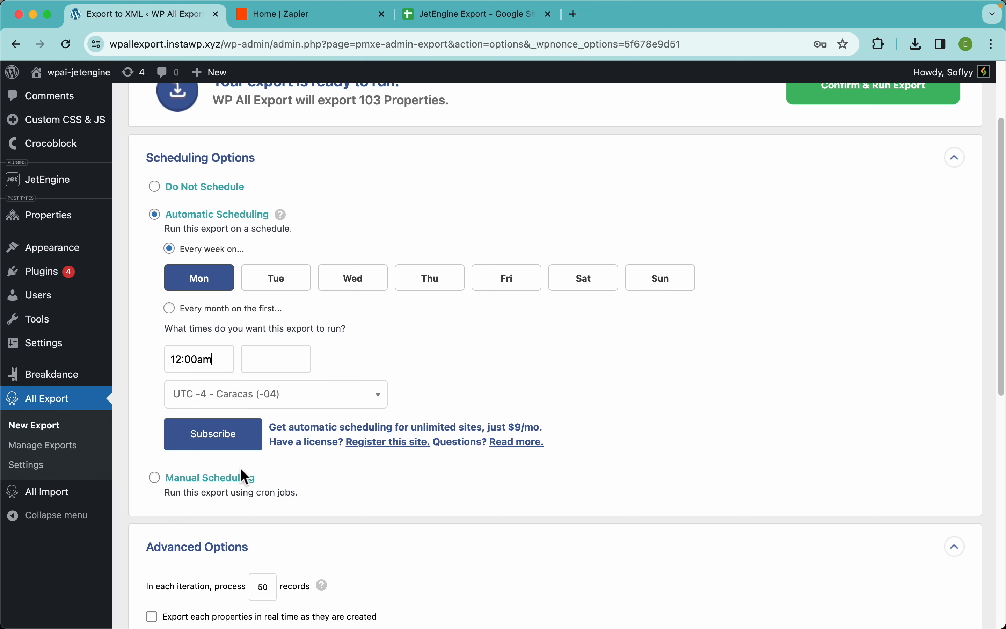
Compare the manual scheduling option with automatic scheduling and examine its cron job URLs
left_click(231, 484)
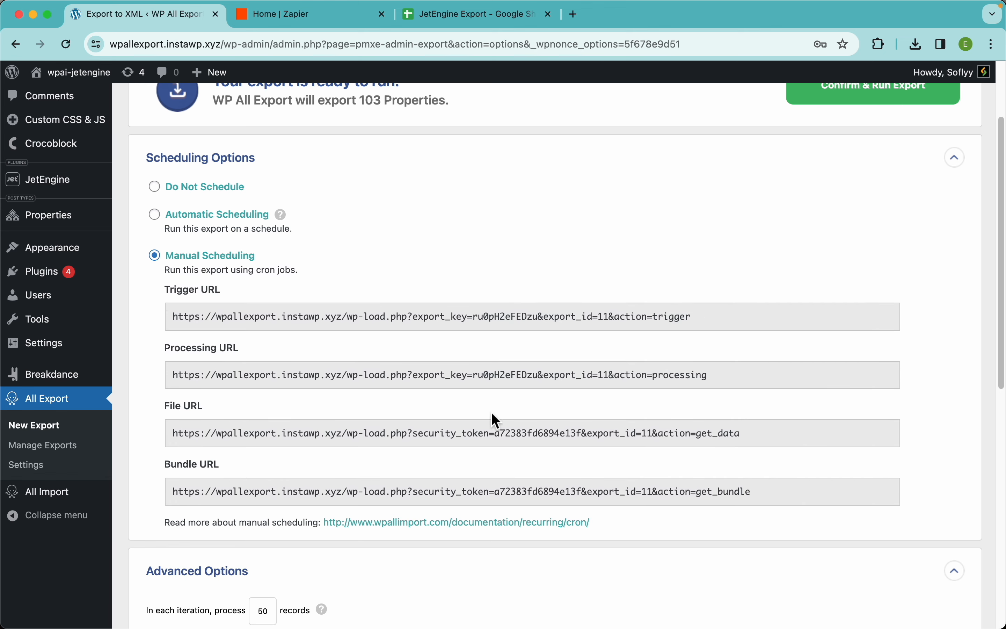
left_click(221, 218)
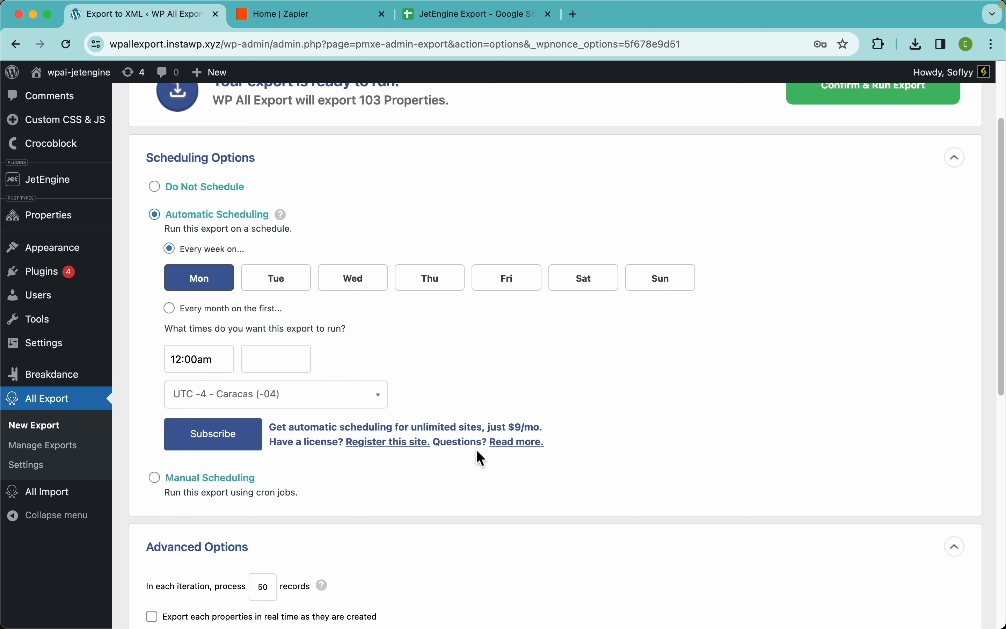
left_click(195, 477)
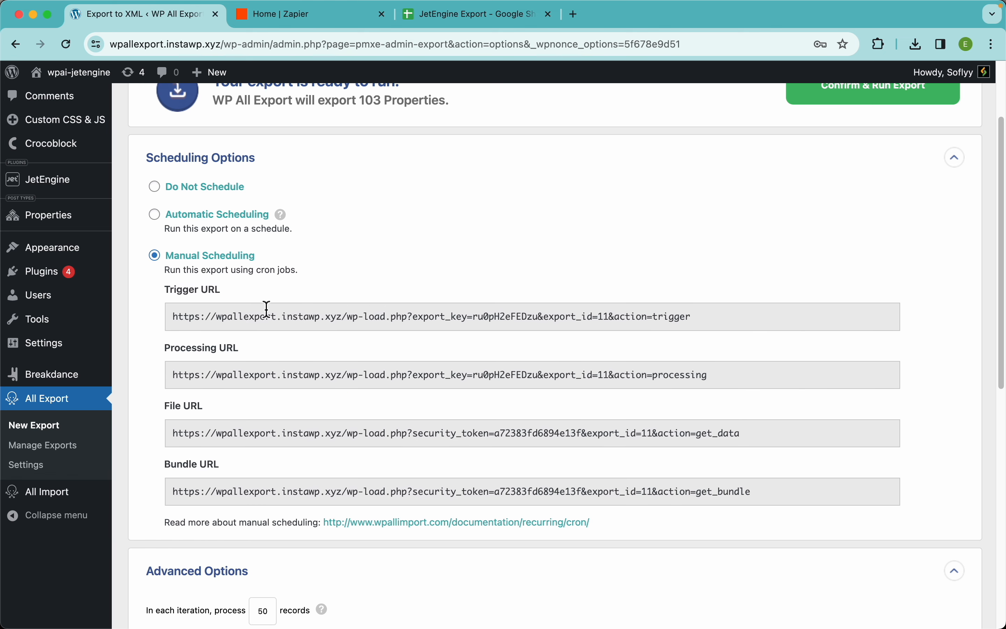
scroll(421, 368, "down", 2)
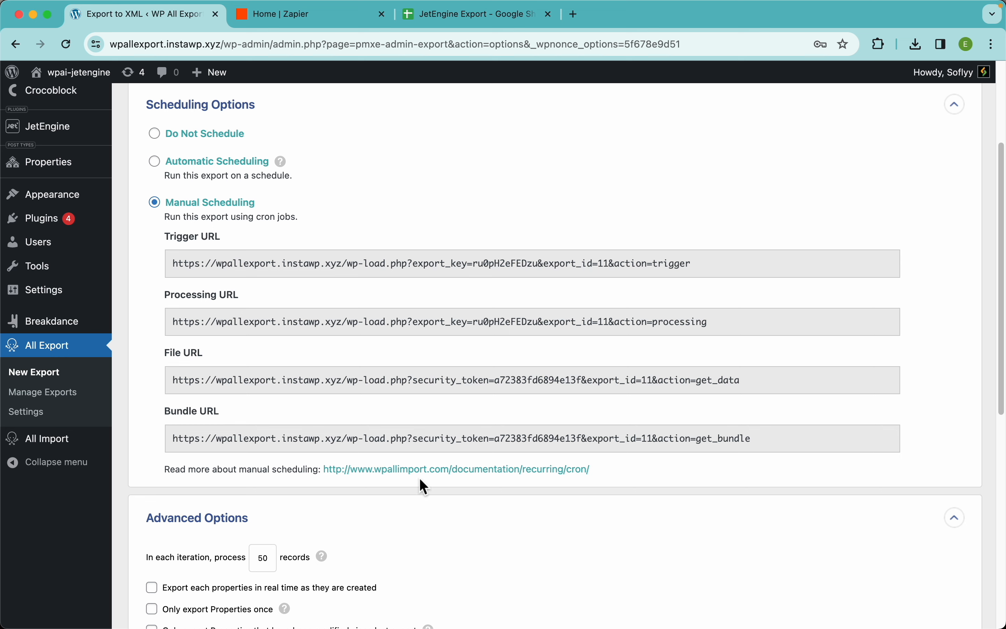
Set the export to Do Not Schedule, collapse the scheduling options and run the export
left_click(207, 135)
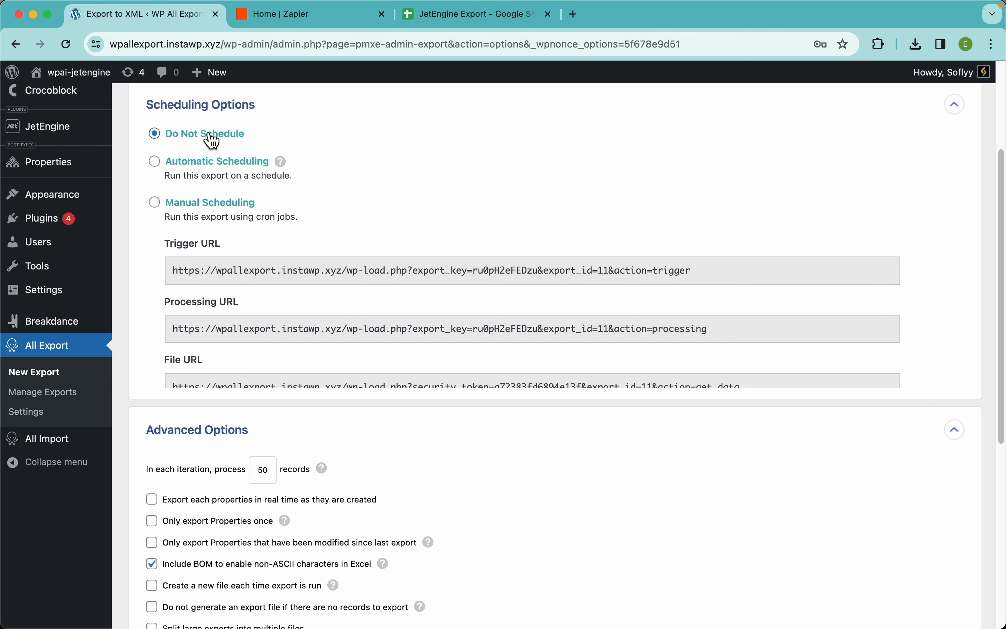
left_click(218, 116)
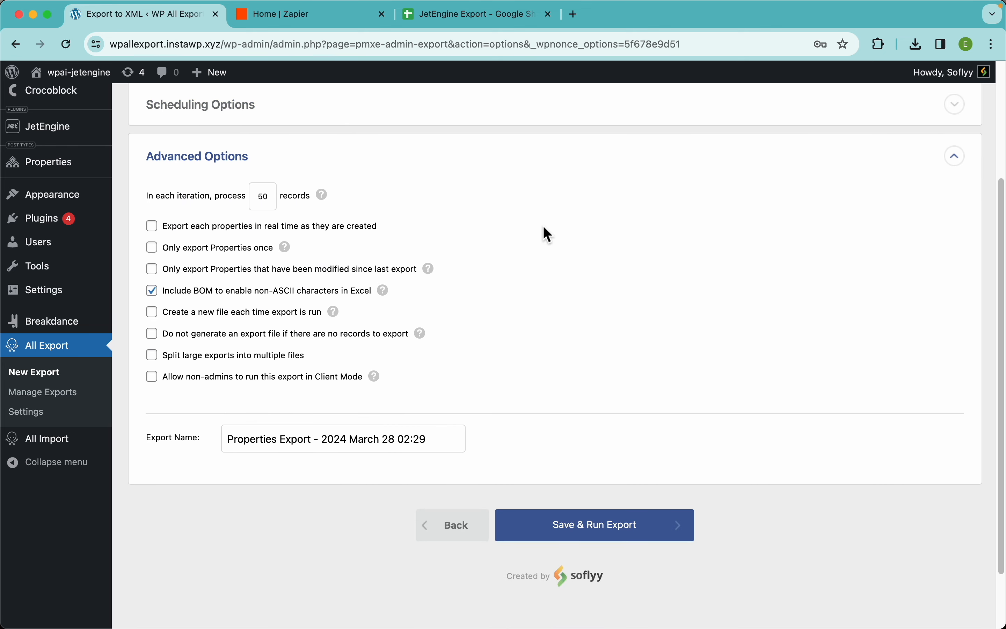
scroll(543, 225, "up", 4)
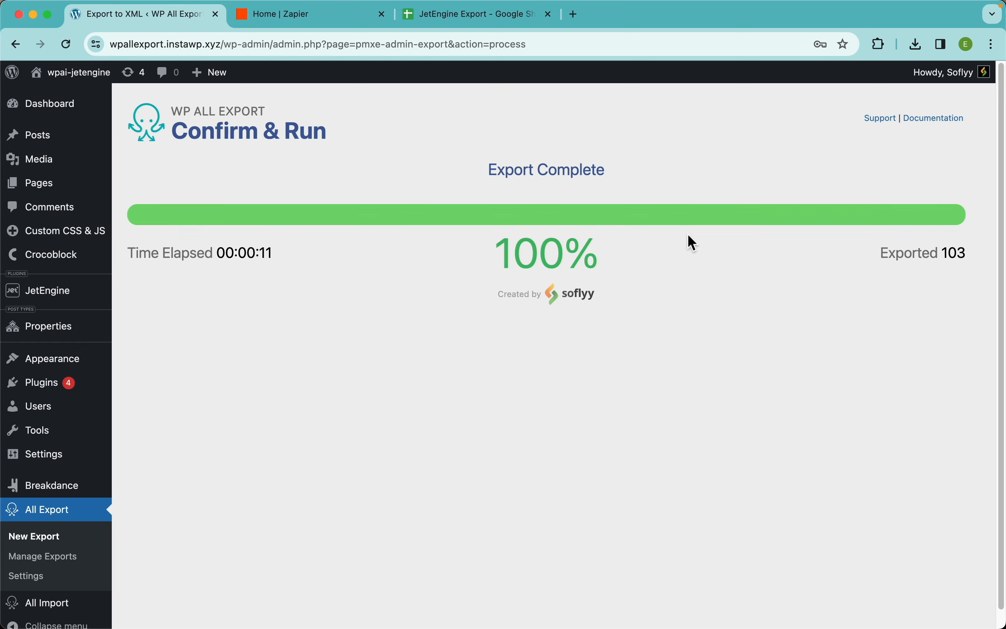
Review the completed export's download, scheduling and external app options, including the linked Zapier integration page
scroll(440, 362, "down", 3)
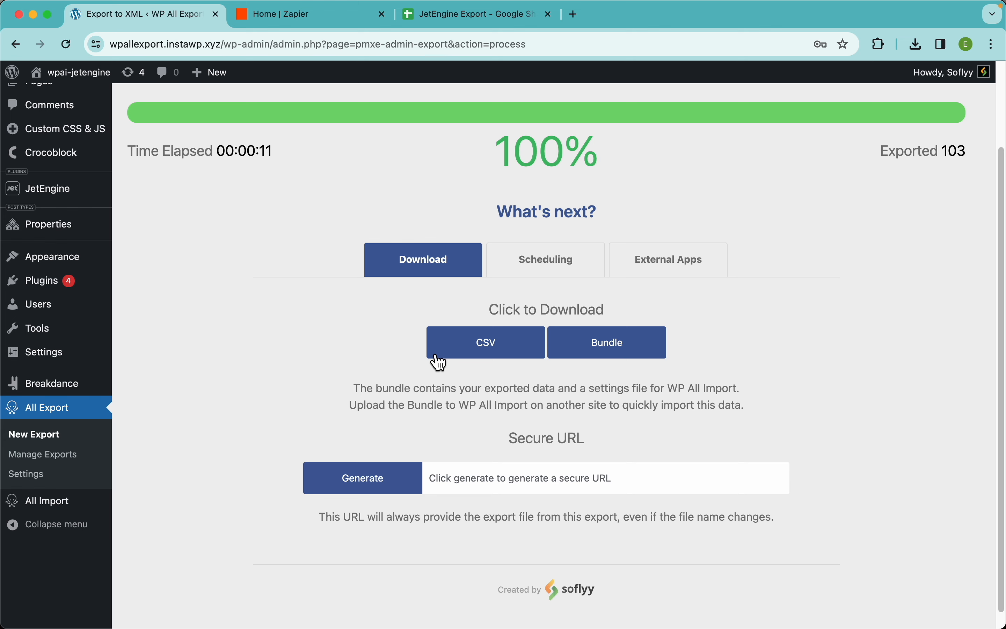
left_click(565, 271)
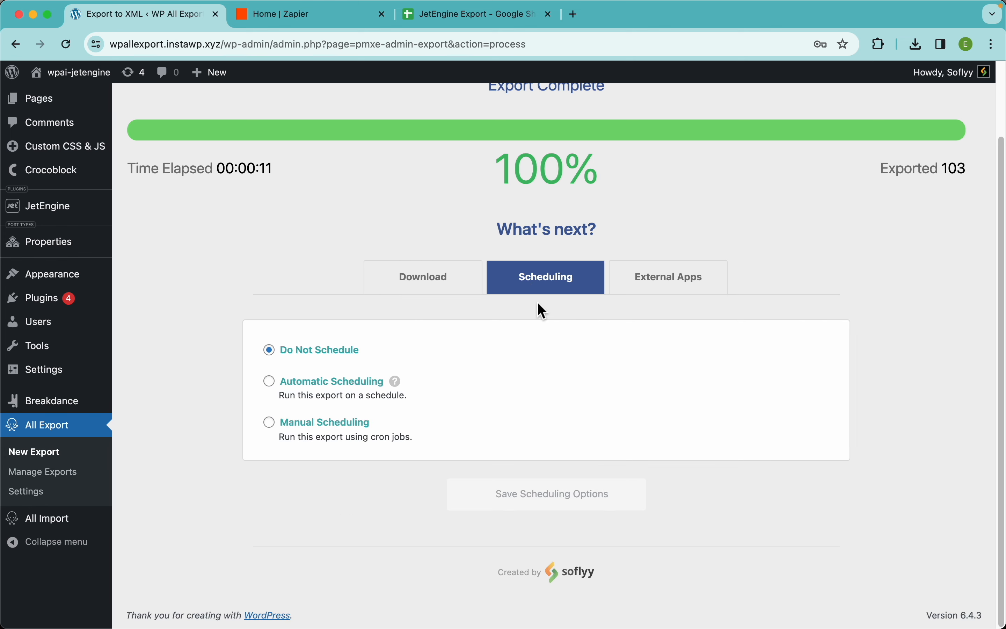
left_click(659, 291)
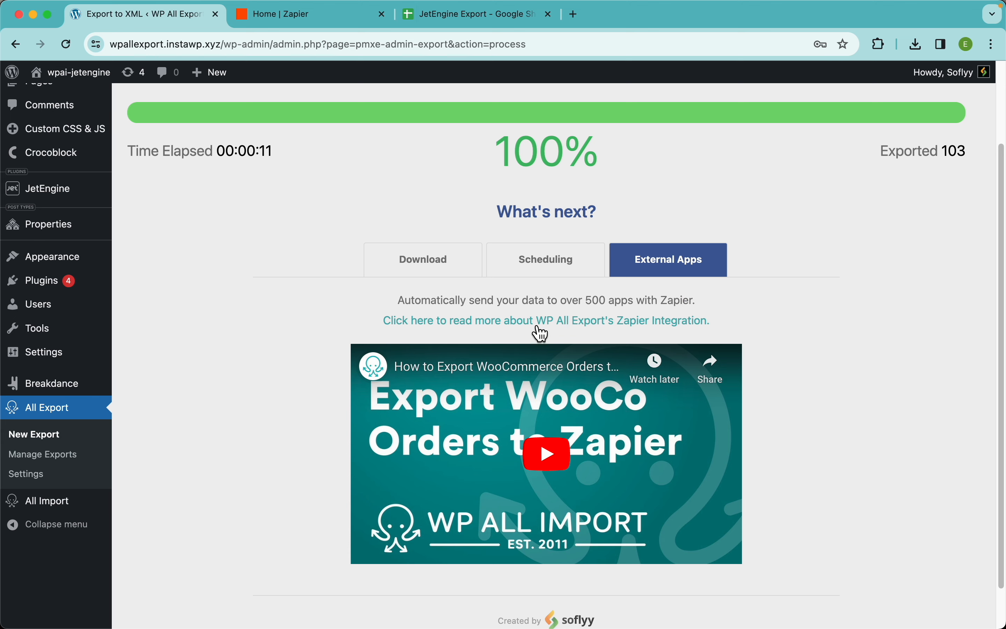
left_click(569, 320)
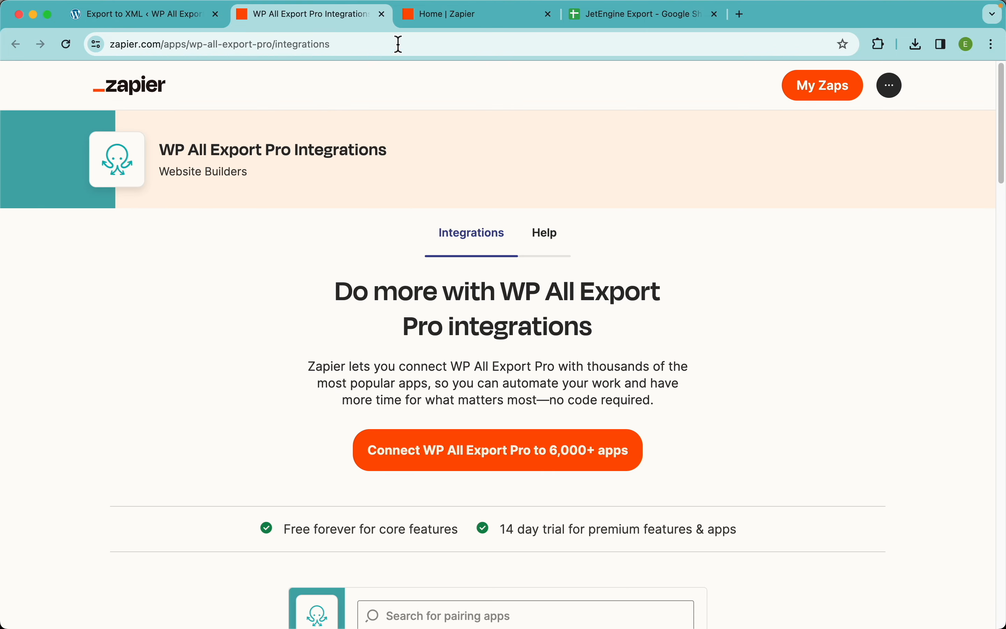
left_click(382, 15)
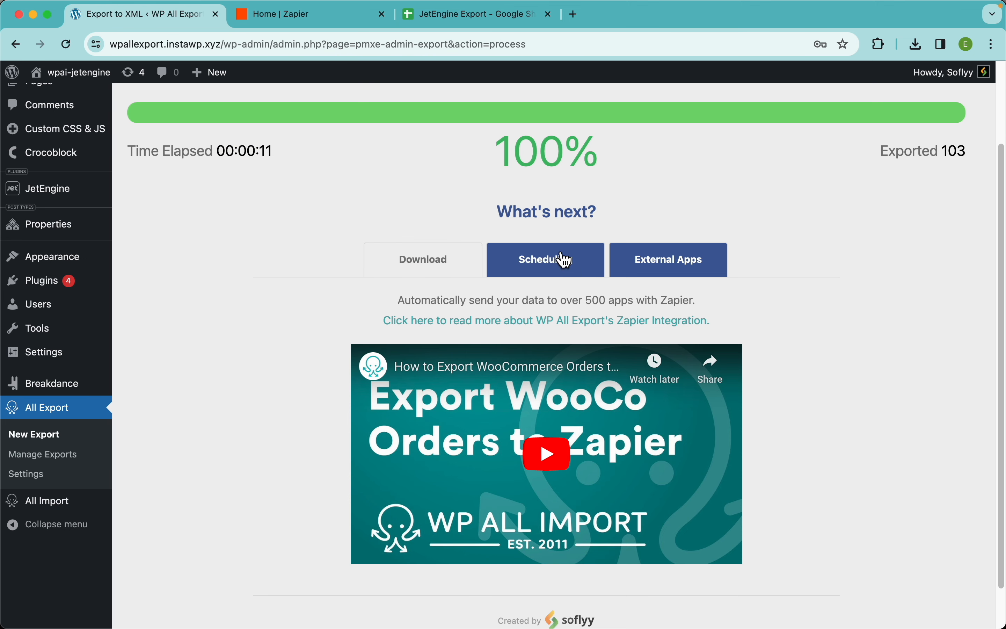
scroll(433, 290, "up", 3)
Switch to the Zapier dashboard and create a new Zap
left_click(286, 15)
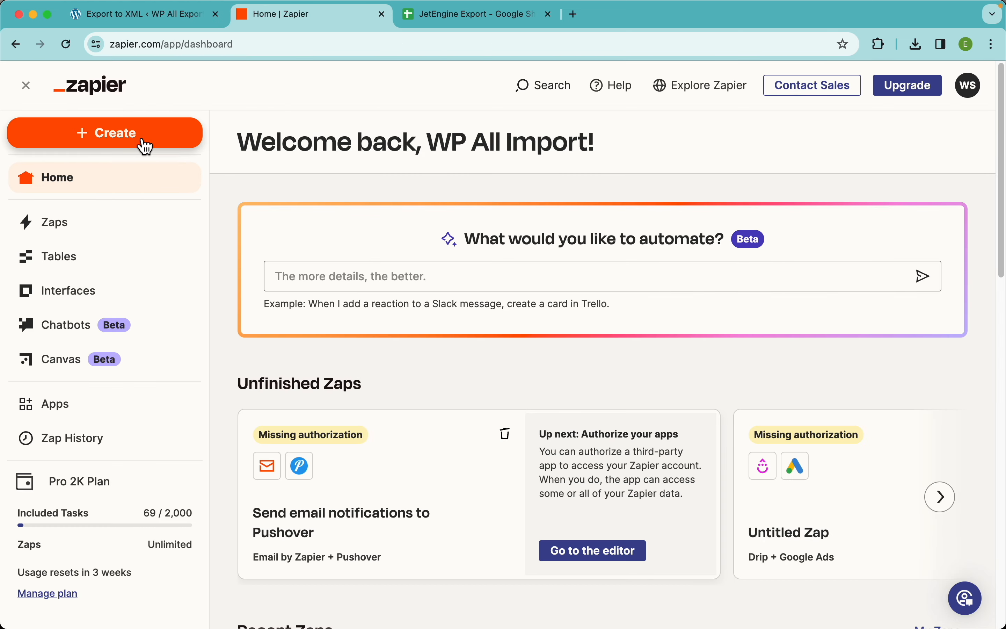
left_click(145, 147)
left_click(96, 194)
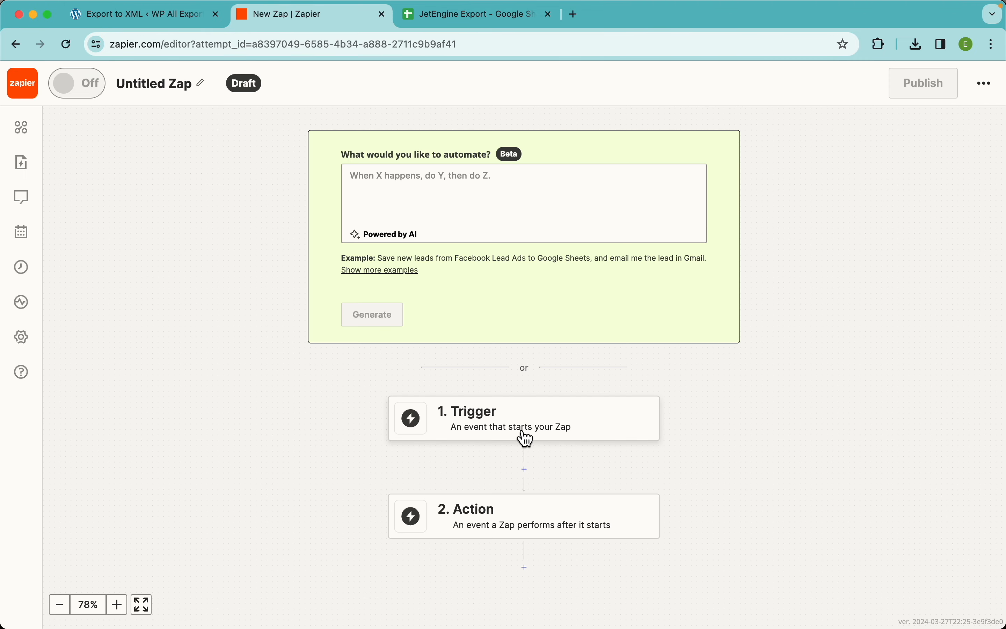
Search the trigger apps for WP All Export and choose the latest WP All Export Pro as the Zap's trigger
scroll(516, 452, "down", 3)
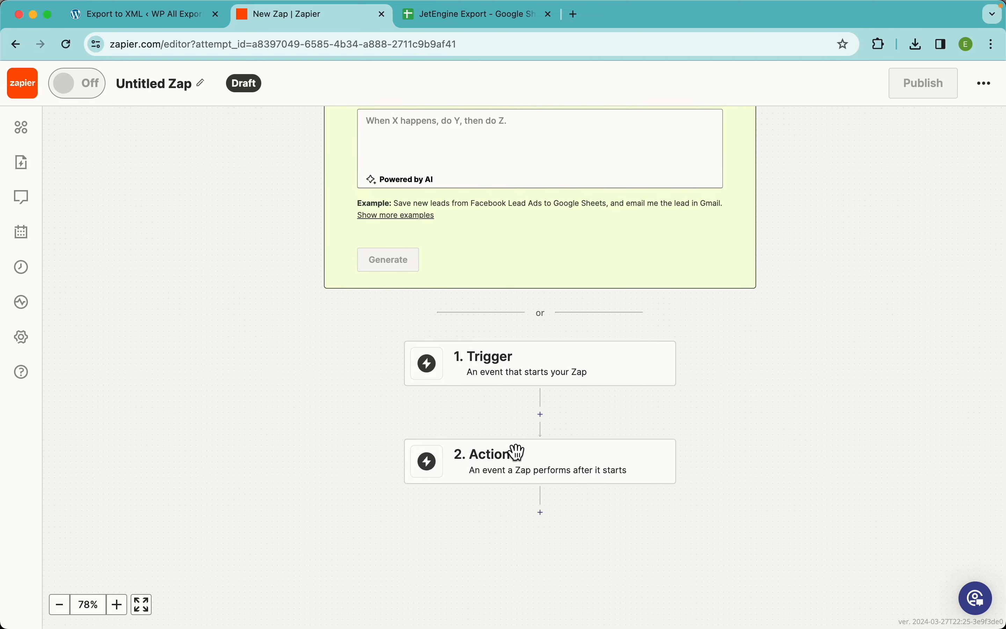
left_click(540, 380)
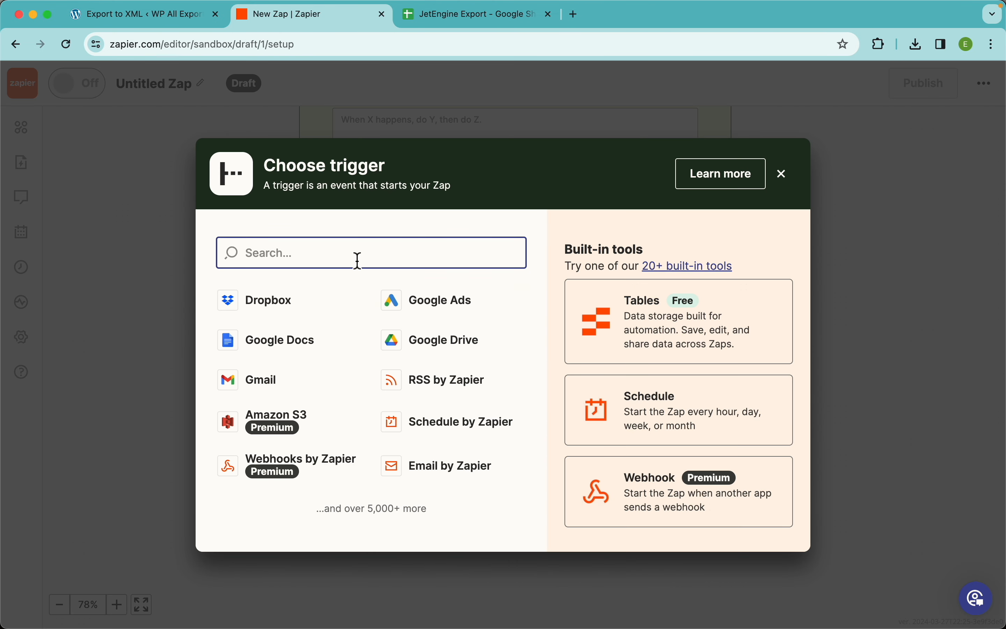
type("wp")
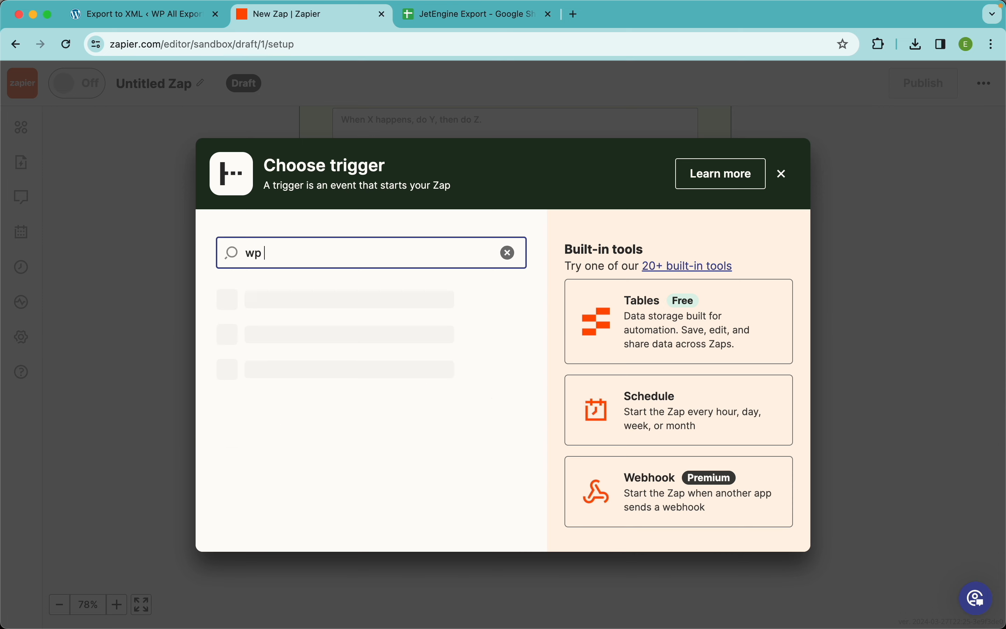
type(" all expot")
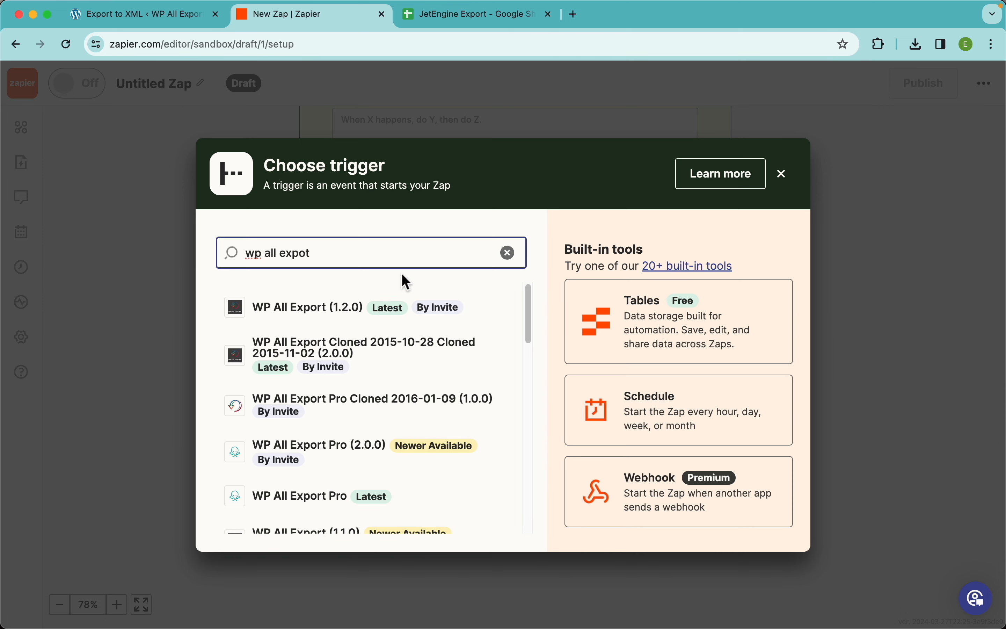
scroll(407, 465, "down", 3)
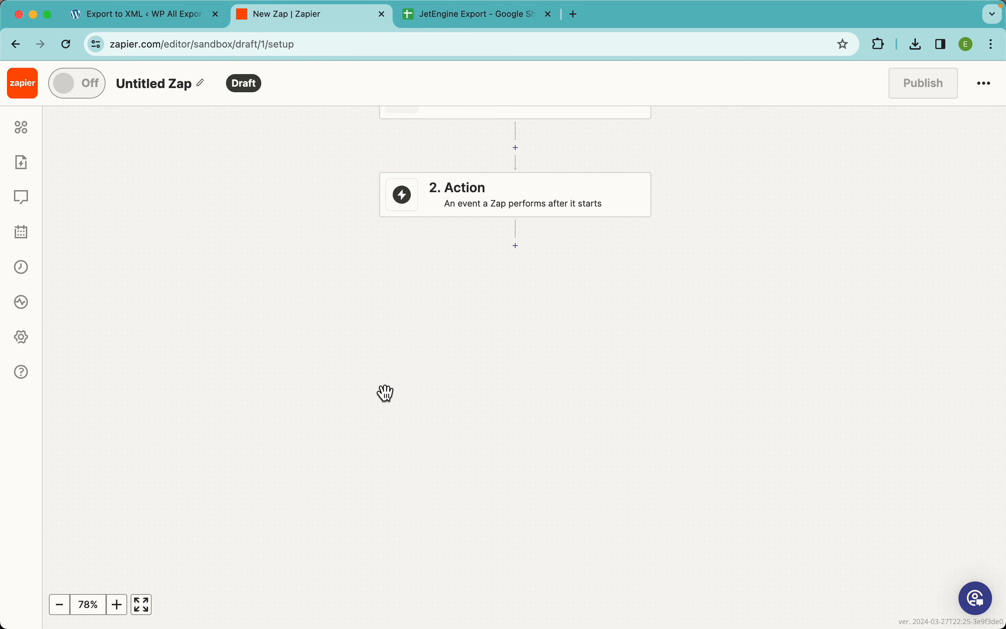
left_click(384, 395)
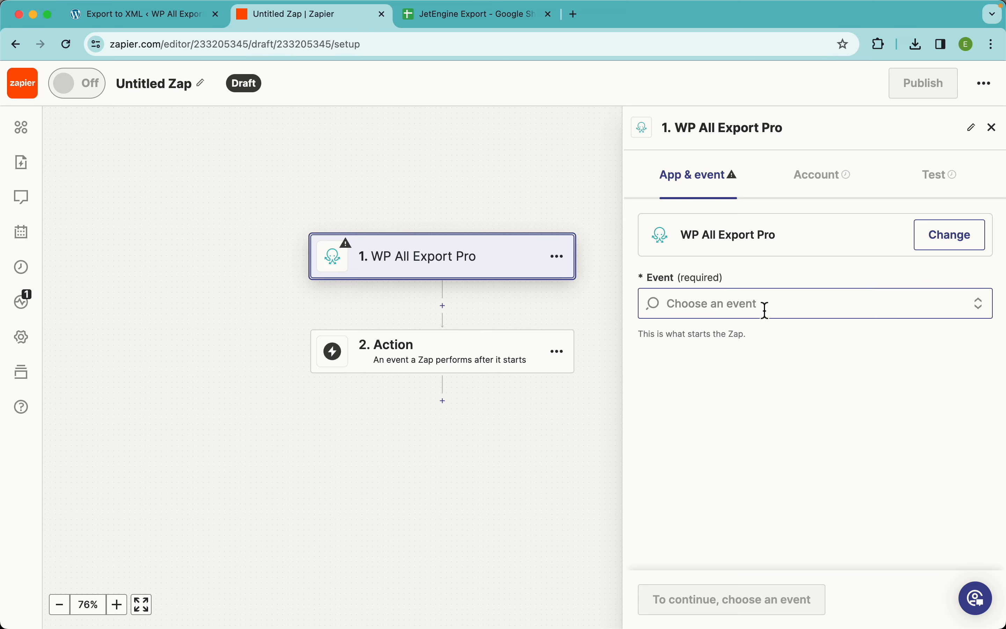
Set the trigger event to New Export File and continue to the account setup
left_click(719, 310)
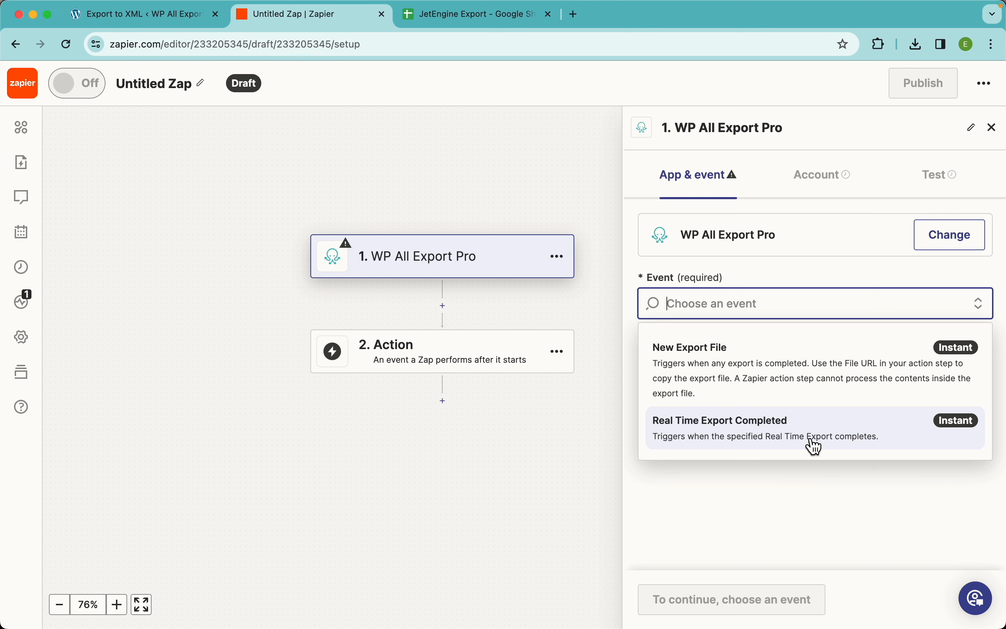
left_click(776, 372)
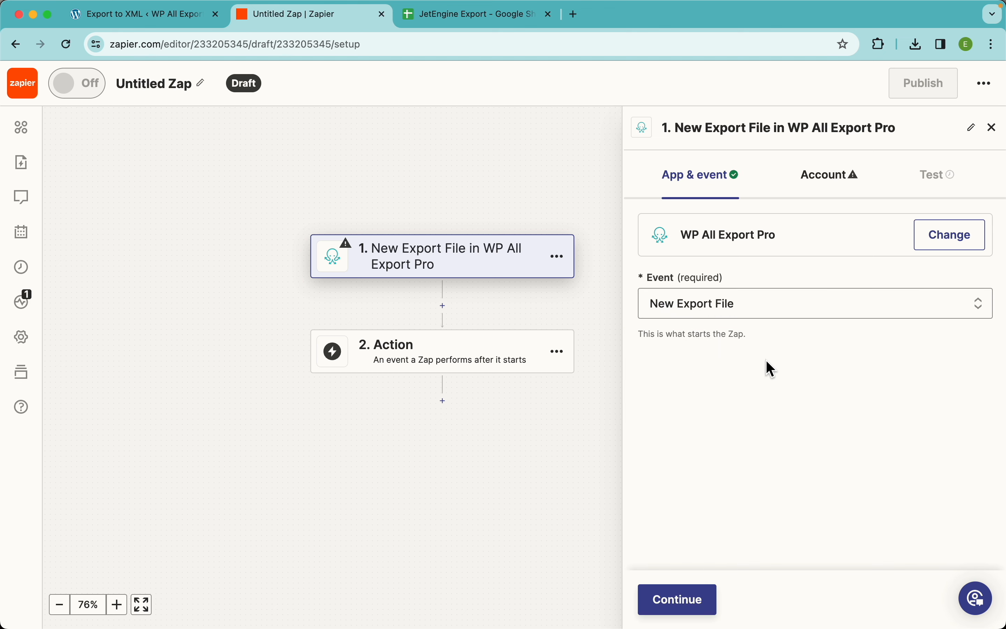
left_click(680, 599)
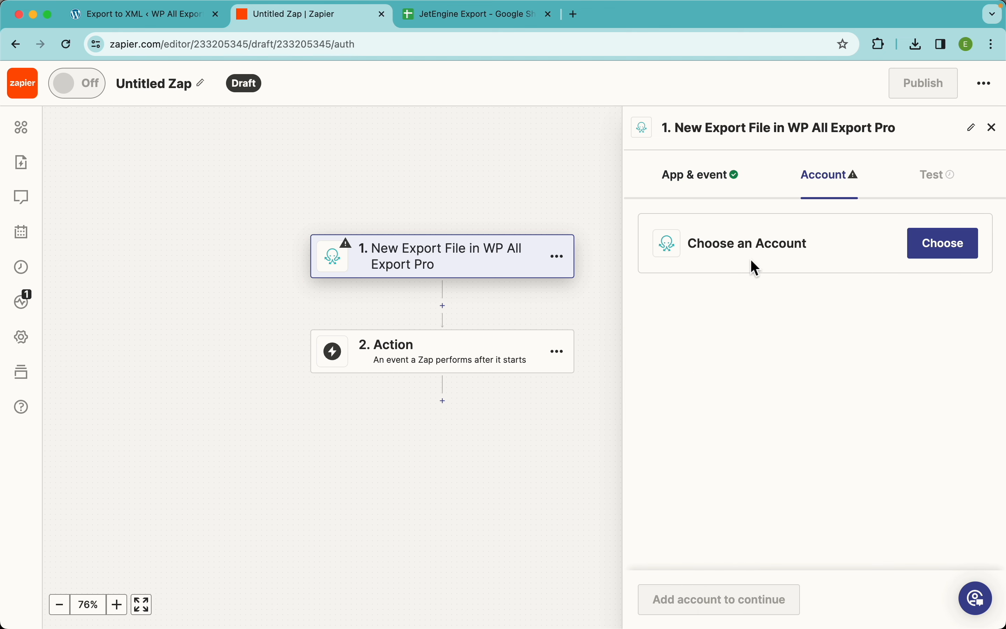
Start connecting a new WP All Export Pro account and move the authorization window clear of the browser tabs
left_click(944, 260)
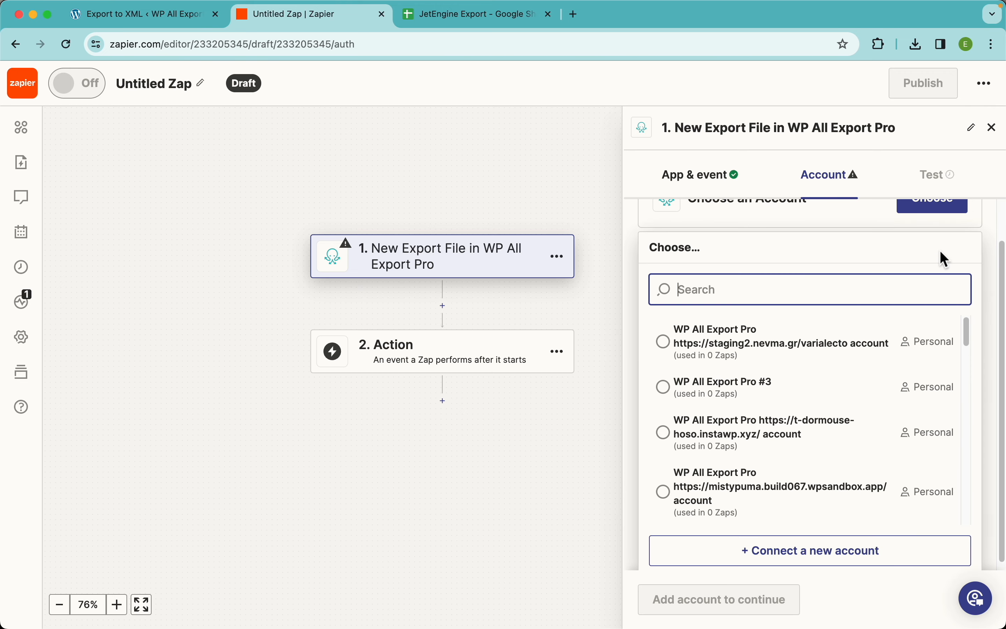
left_click(812, 555)
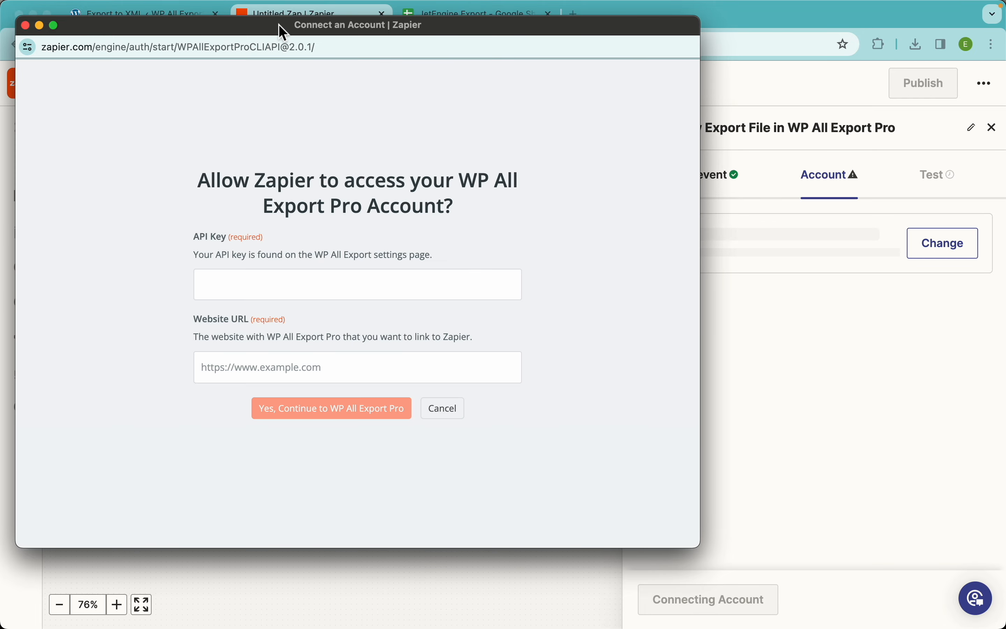
left_click_drag(279, 26, 543, 47)
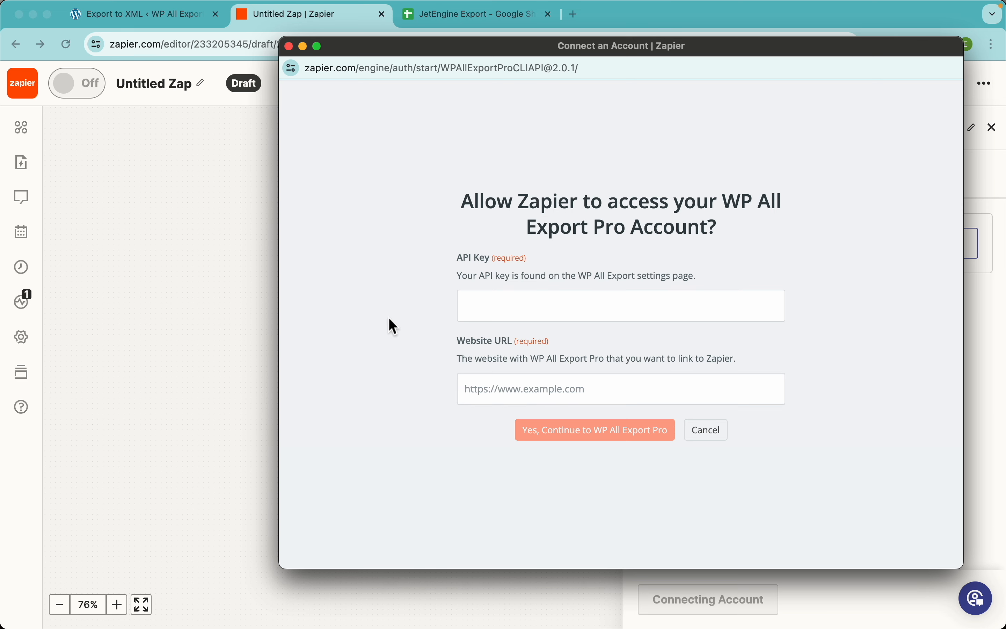
Copy the Zapier API key from the WP All Export settings and paste it into the authorization form's API Key field
left_click(159, 22)
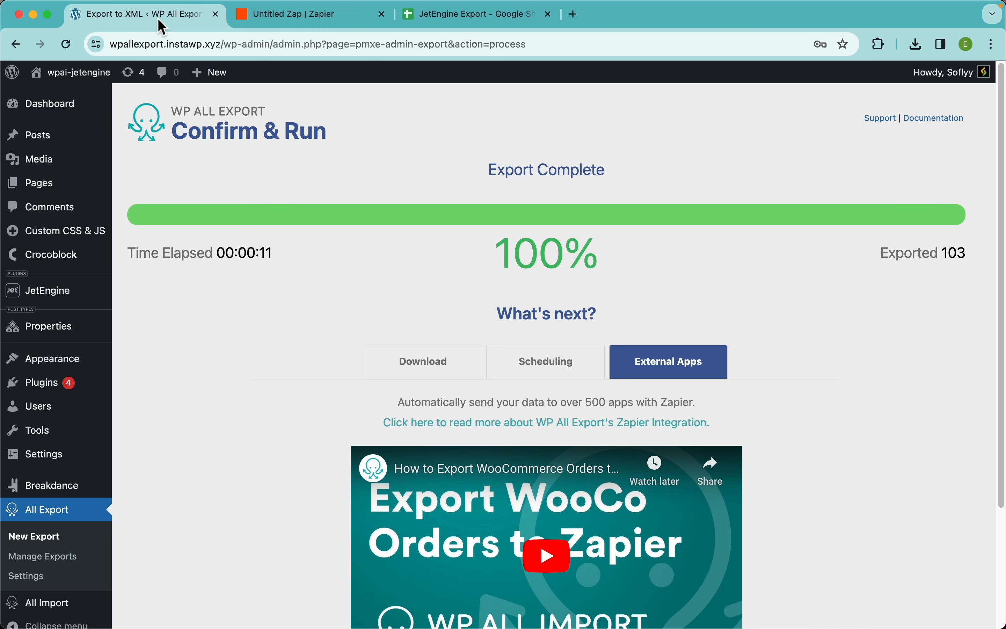
scroll(59, 515, "down", 3)
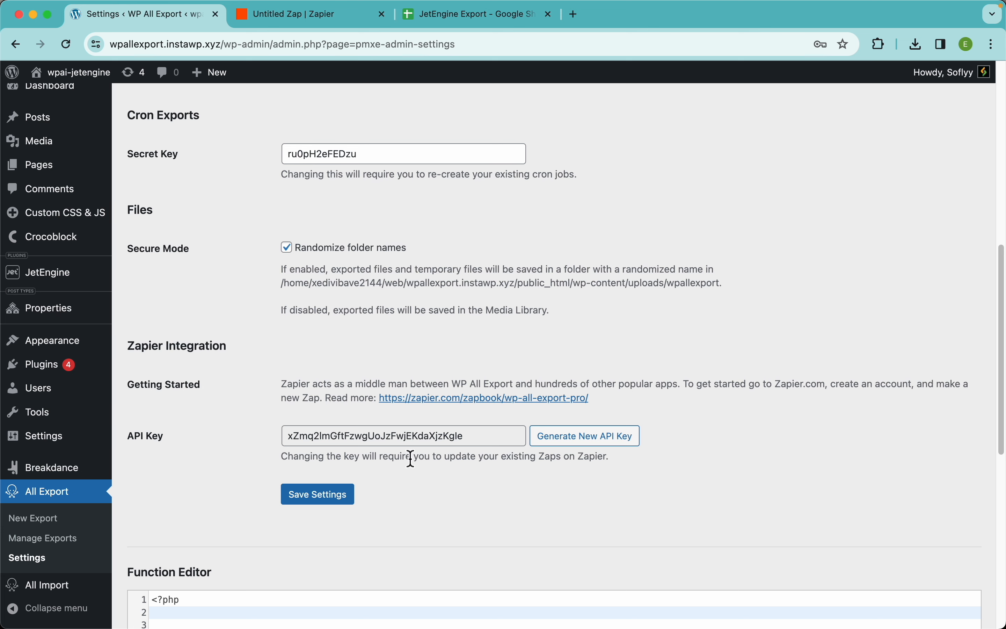
left_click_drag(468, 437, 295, 431)
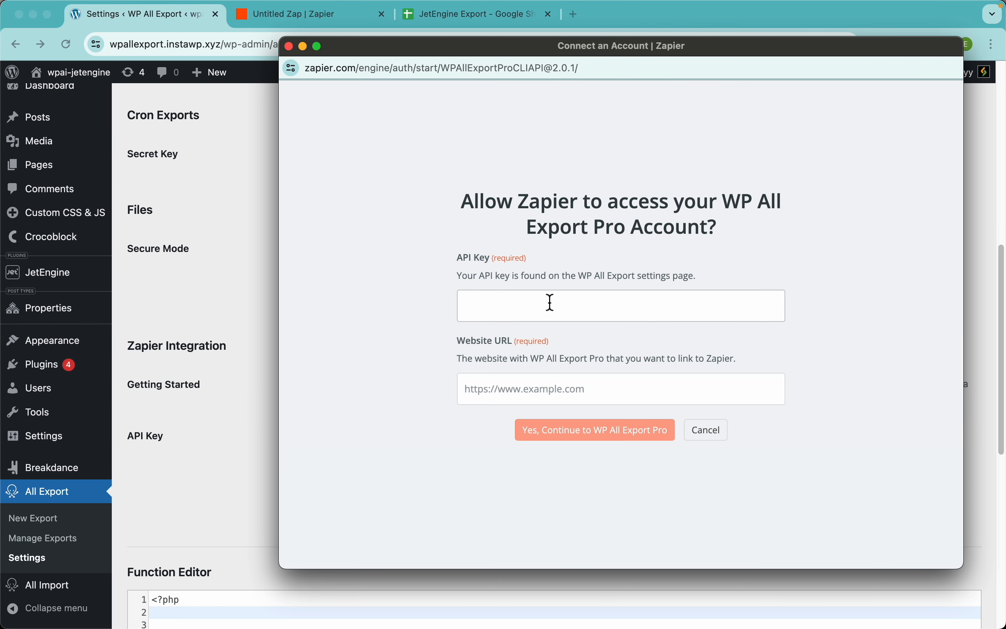
key("super+v")
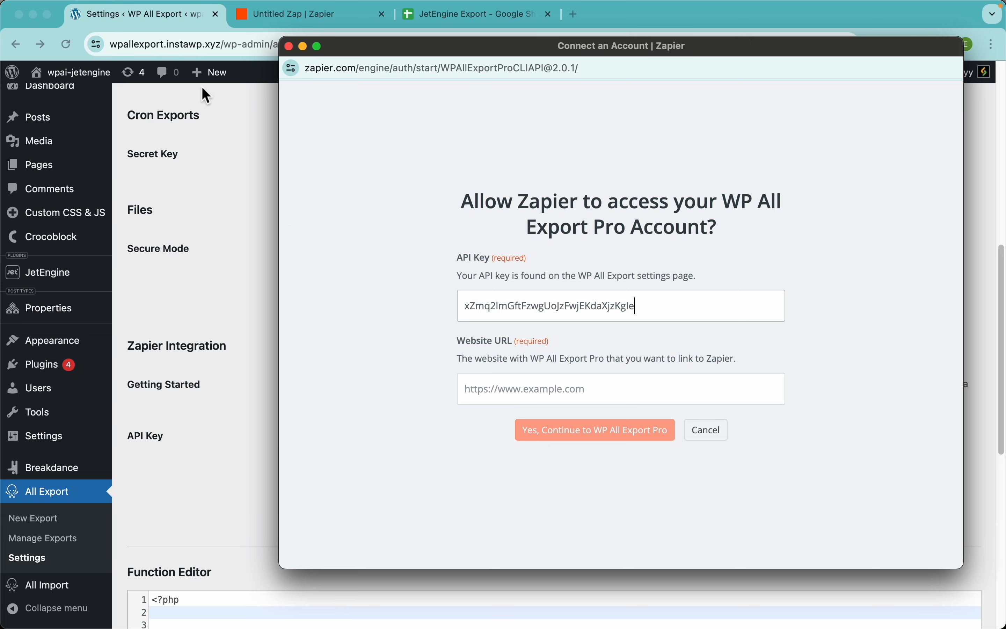
left_click(222, 45)
left_click(221, 44)
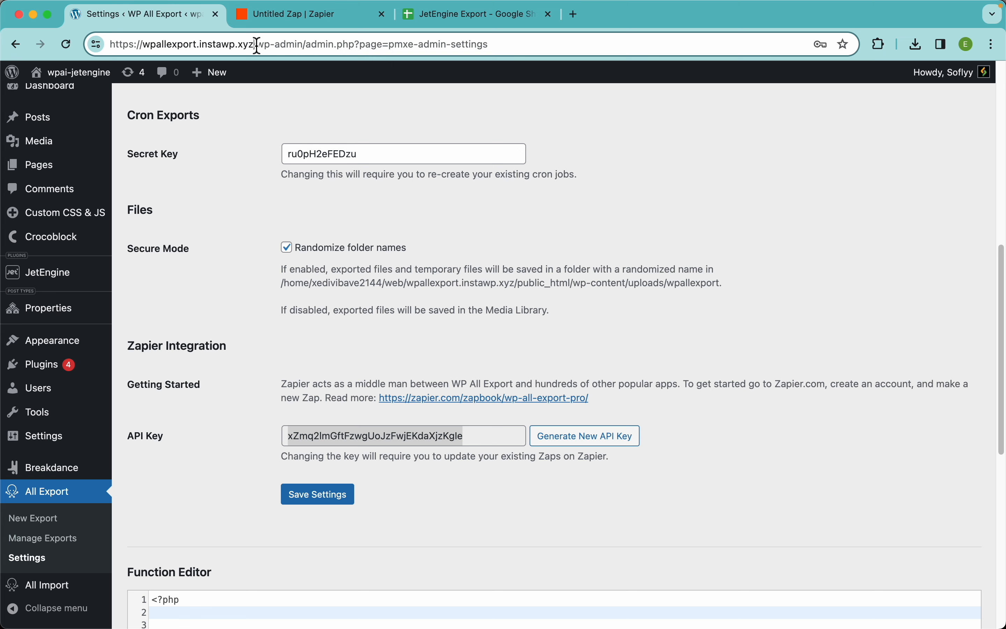
key("shift+super+Left")
key("super+c")
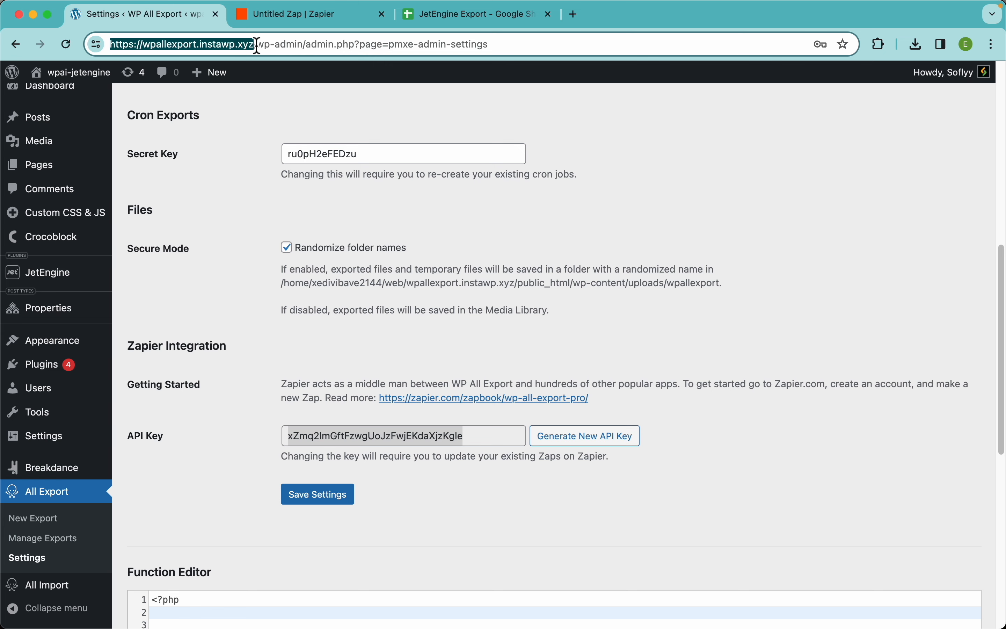
key("super+grave")
left_click(544, 388)
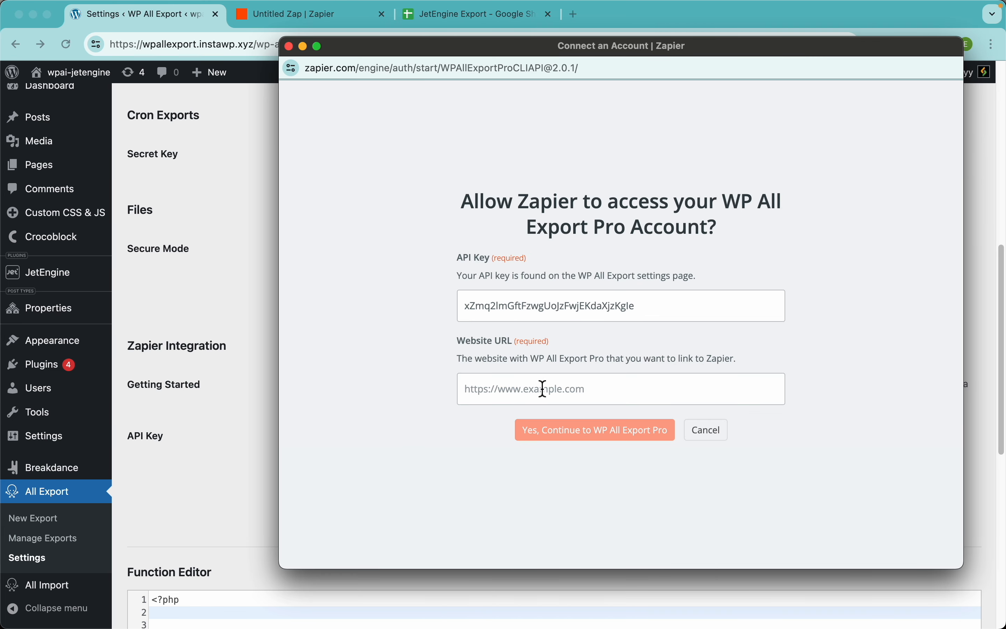
key("super+v")
left_click(539, 431)
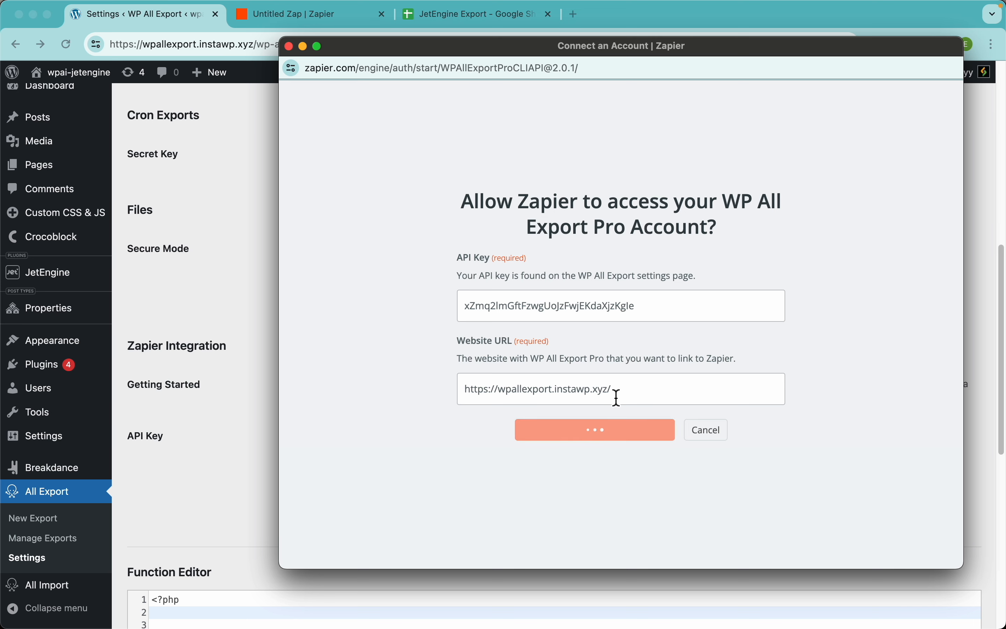
left_click(291, 19)
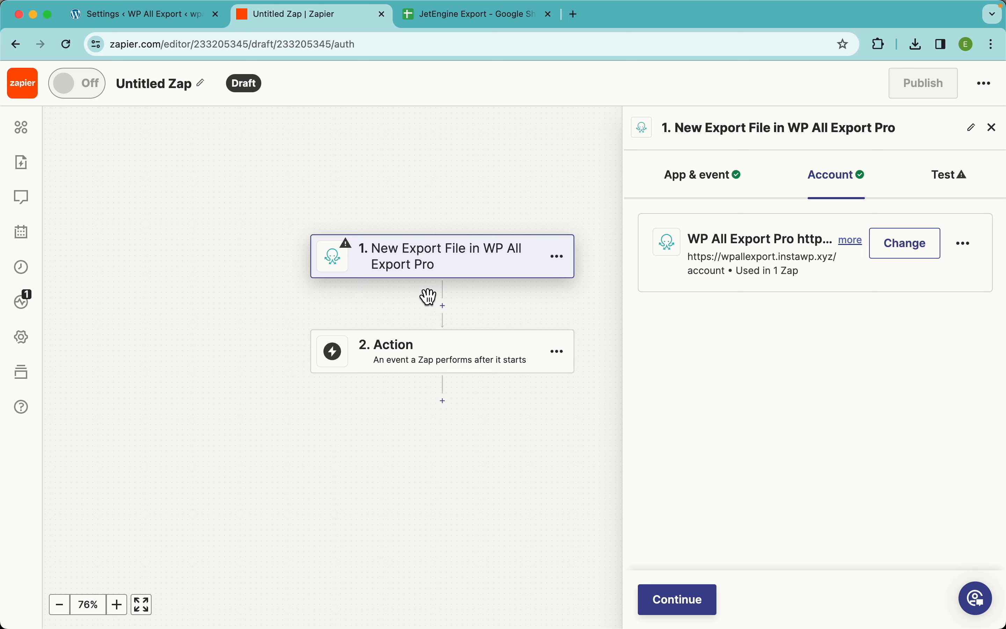
Continue from the connected account to the trigger test and run it to fetch a recent export
left_click(684, 605)
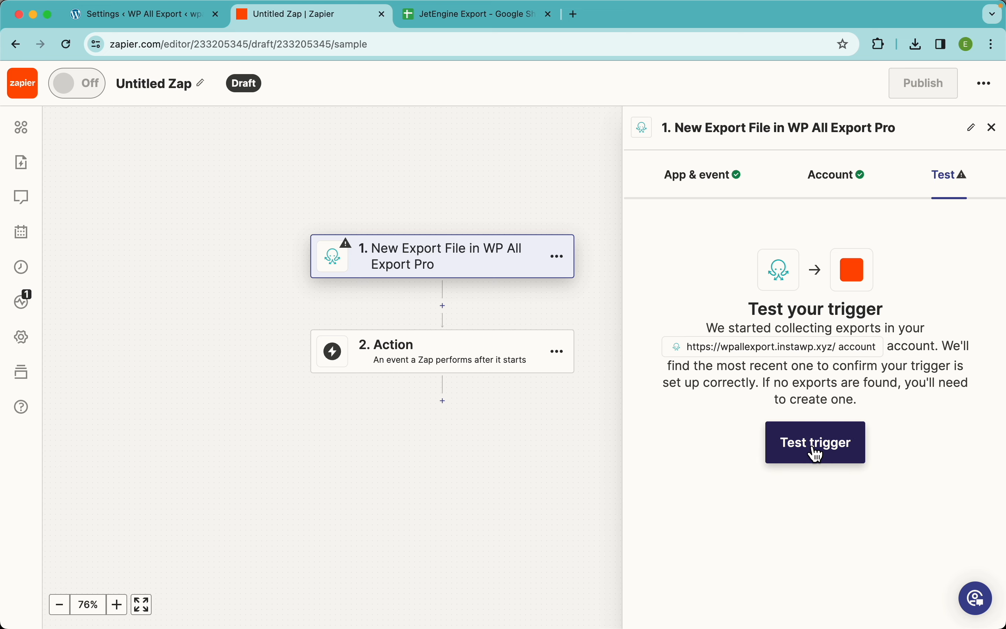
left_click(848, 456)
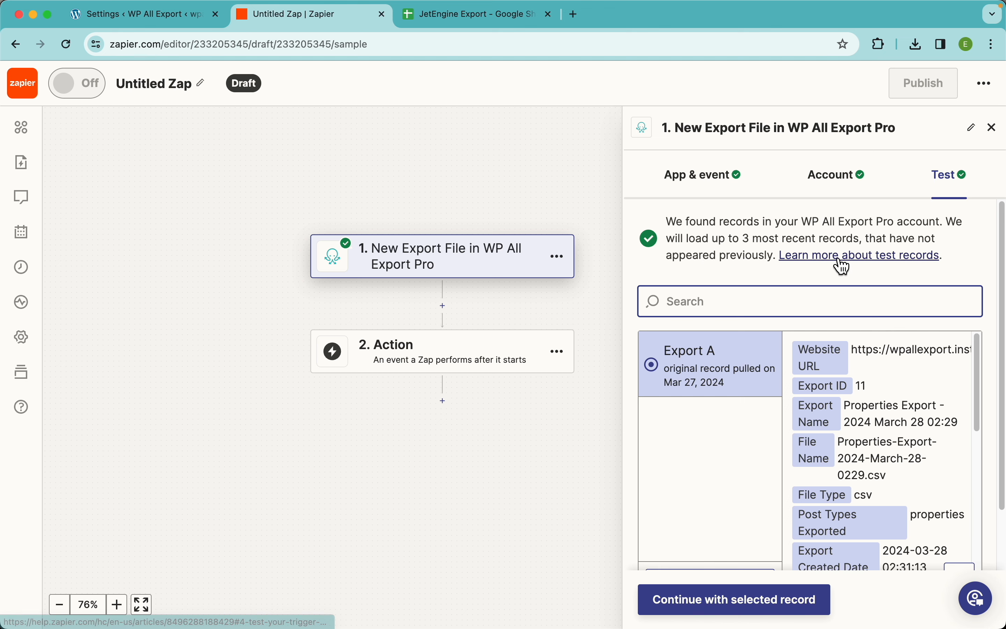
Examine the fields of the Export A test record, including the records exported, export file and export file URL
scroll(835, 260, "down", 3)
scroll(872, 437, "down", 10)
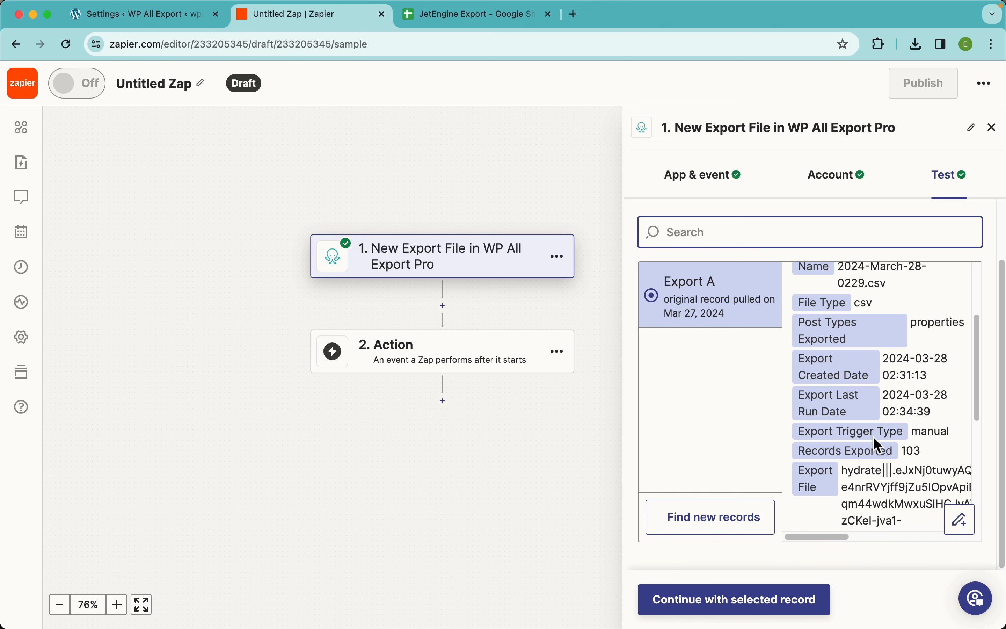
scroll(872, 434, "up", 10)
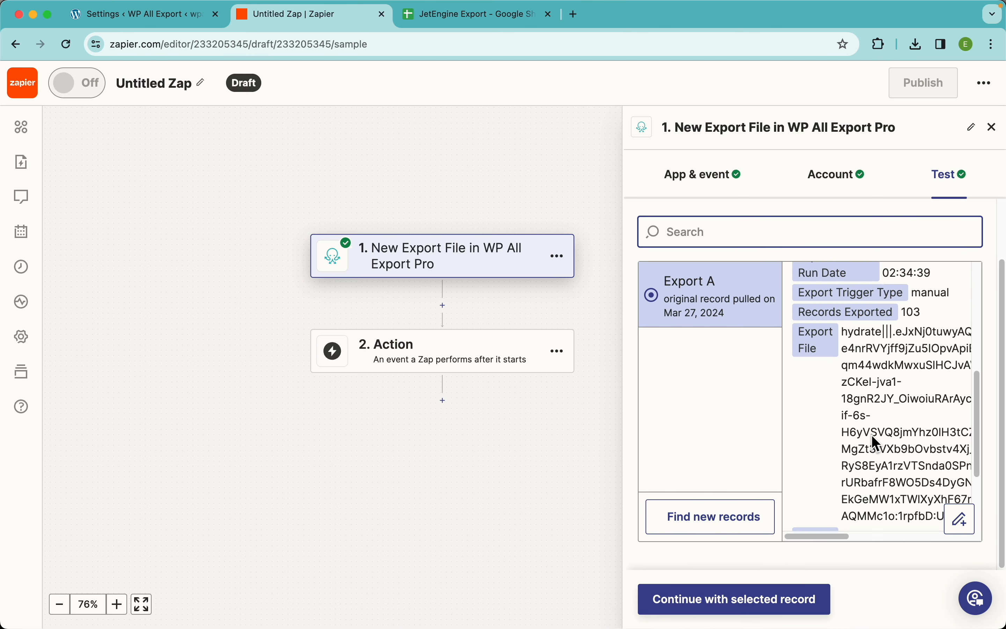
scroll(857, 449, "down", 2)
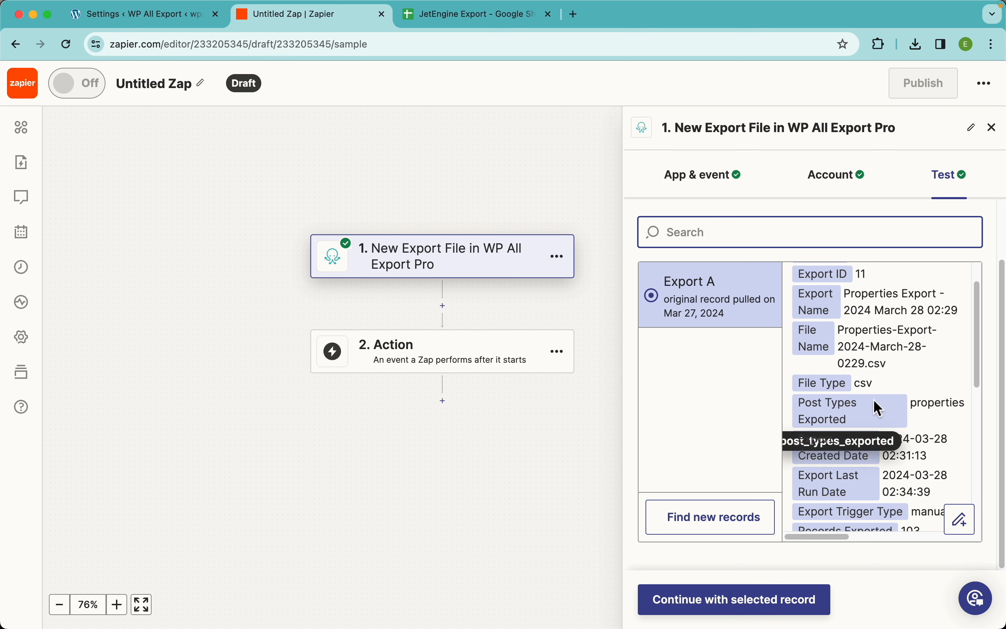
scroll(935, 407, "down", 5)
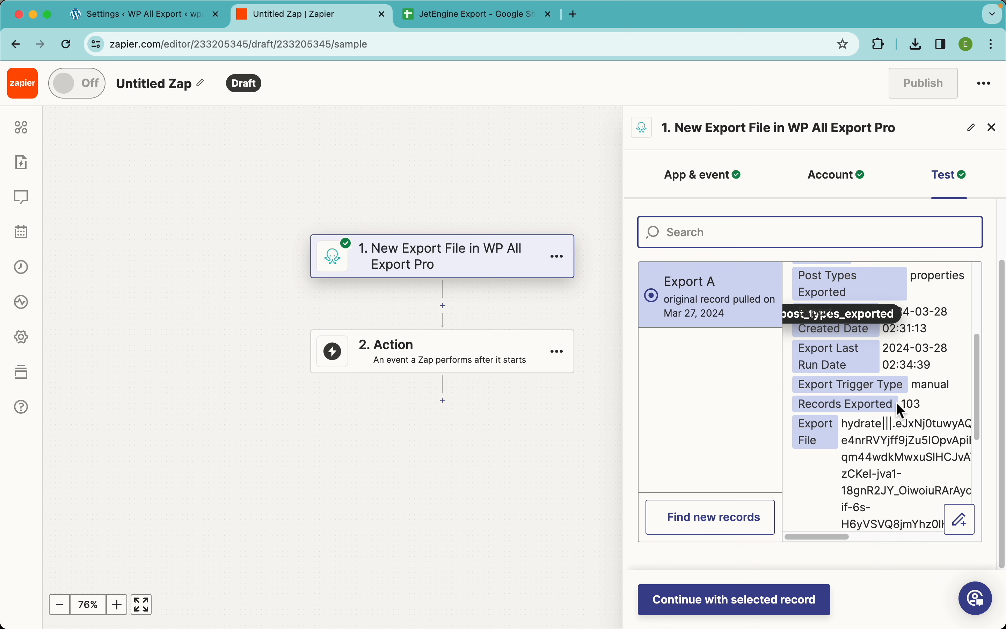
scroll(885, 415, "down", 3)
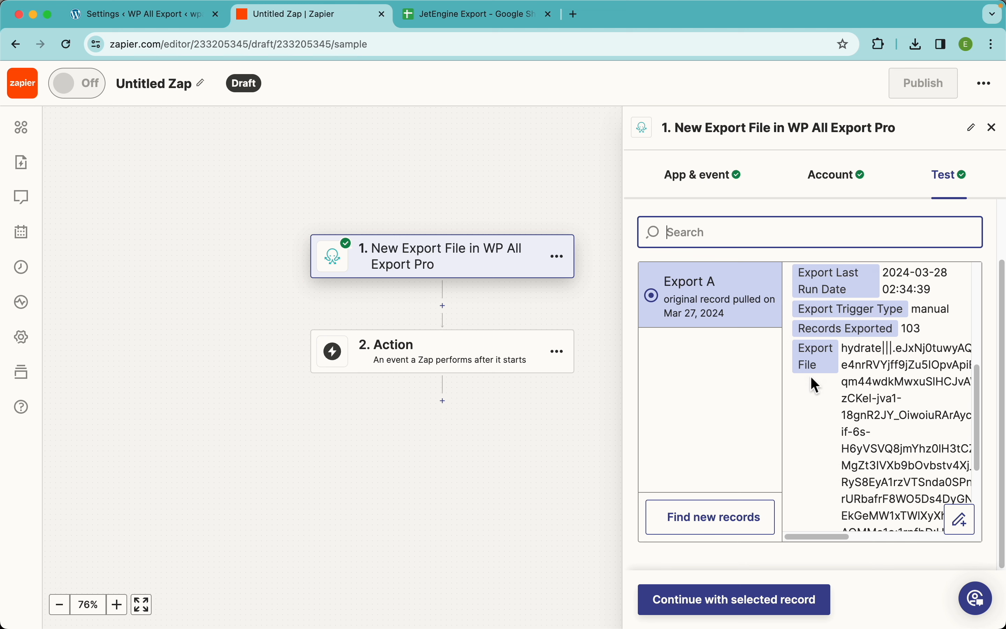
scroll(893, 392, "down", 6)
scroll(894, 391, "up", 6)
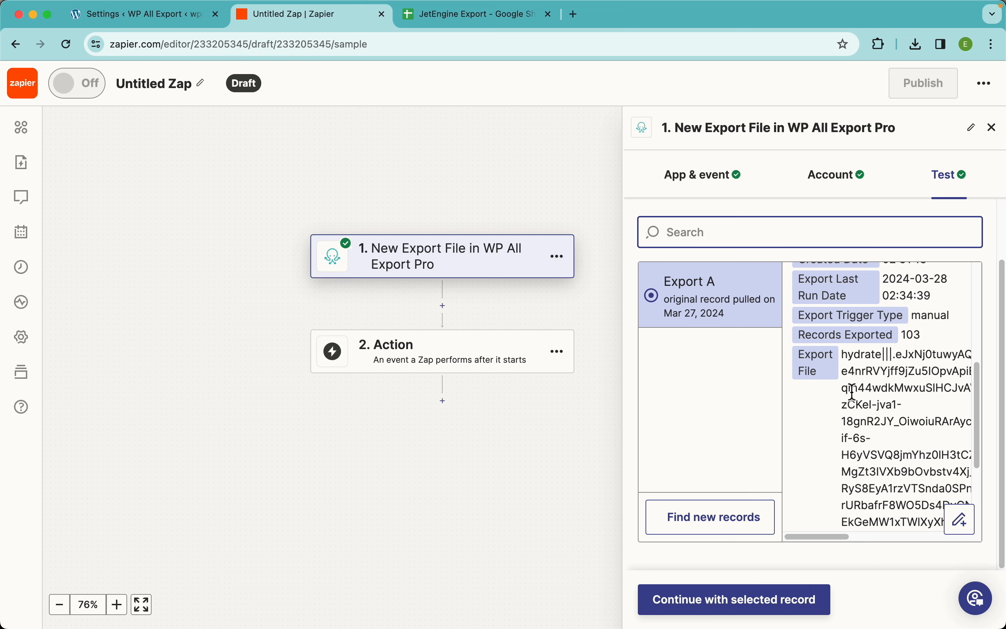
scroll(850, 395, "down", 6)
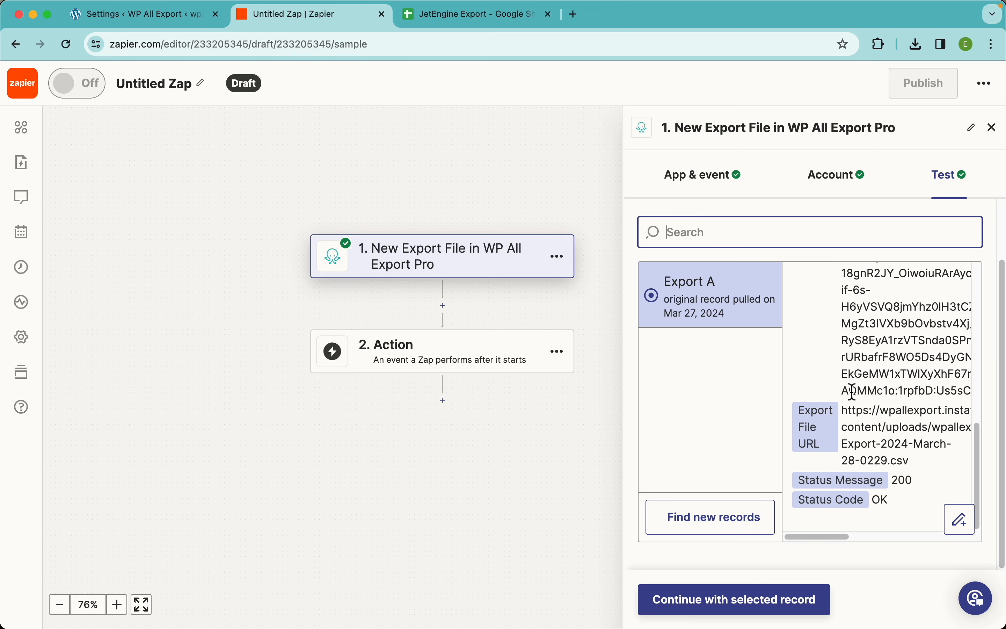
Continue with the Export A record, add a Google Drive action with the Replace File event and proceed to its account setup
left_click(728, 599)
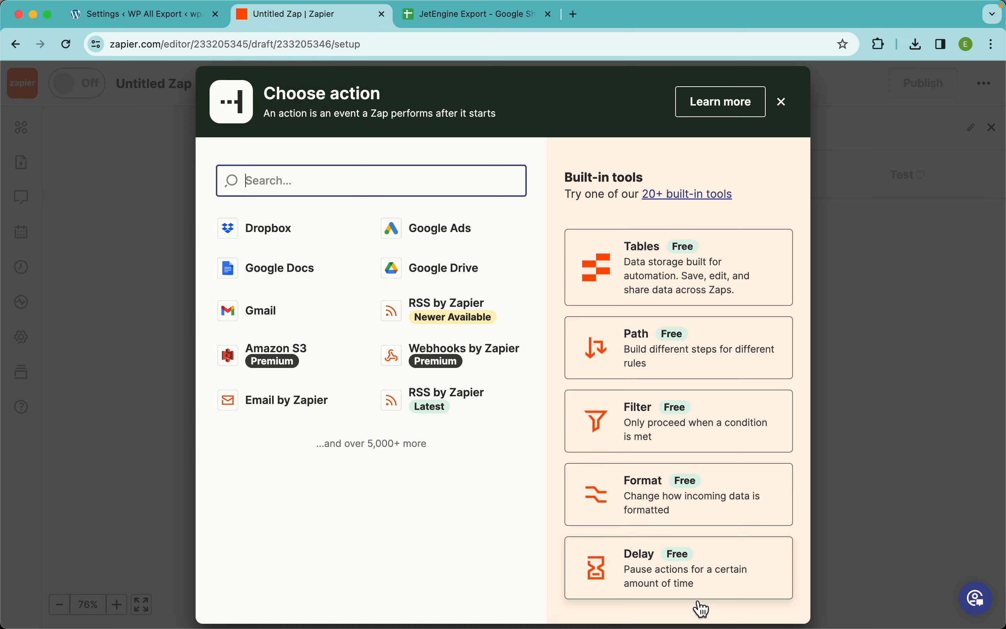
left_click(450, 277)
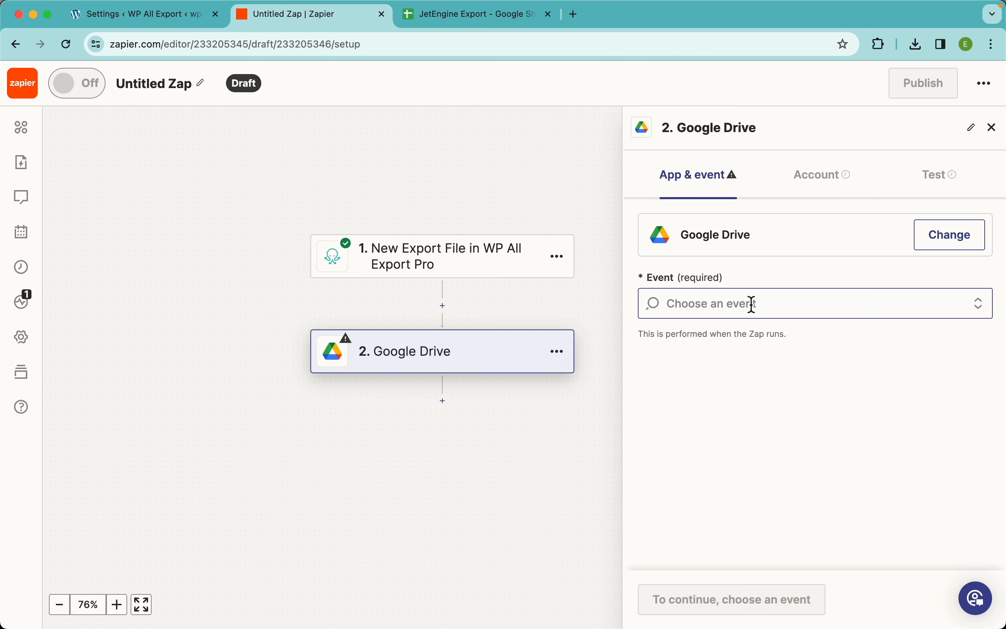
left_click(750, 310)
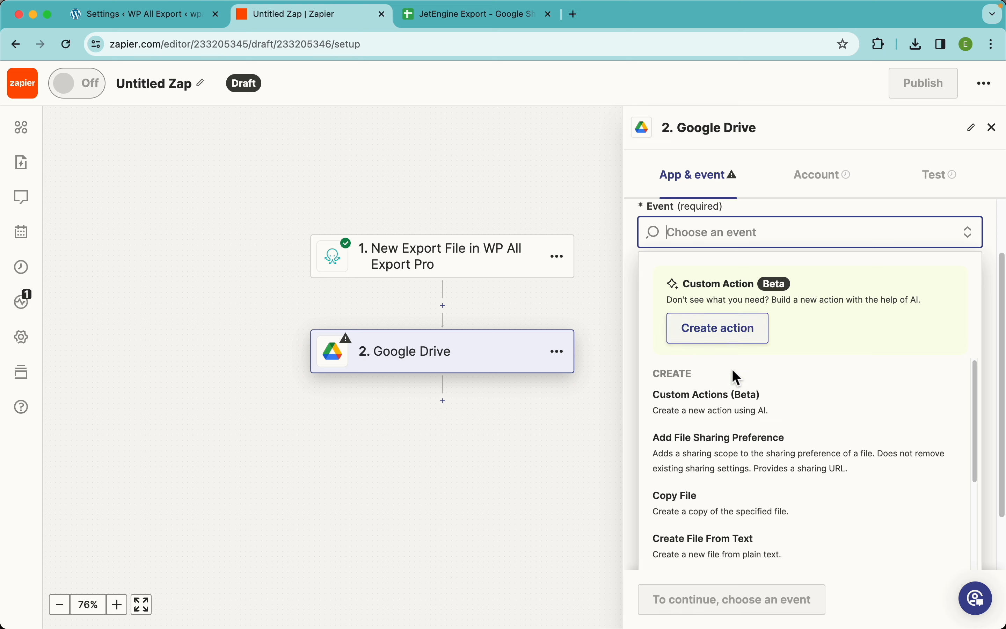
scroll(796, 453, "down", 6)
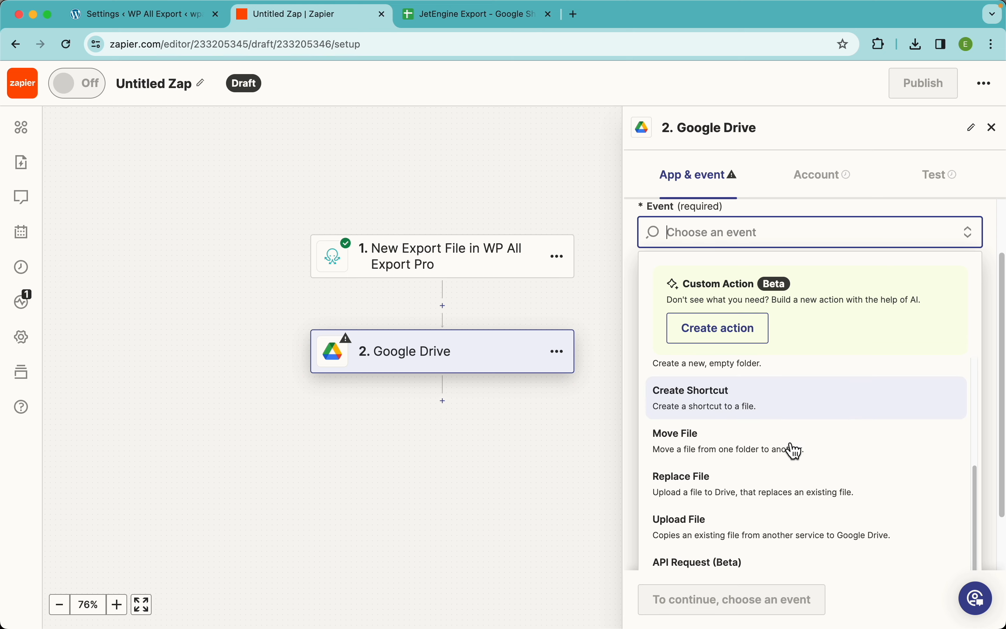
left_click(737, 491)
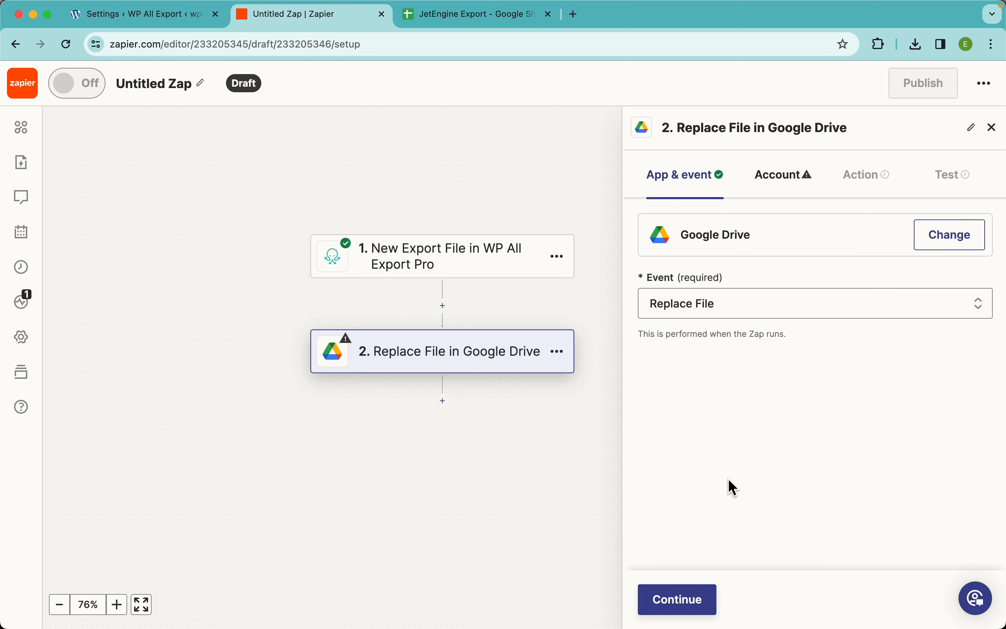
left_click(681, 600)
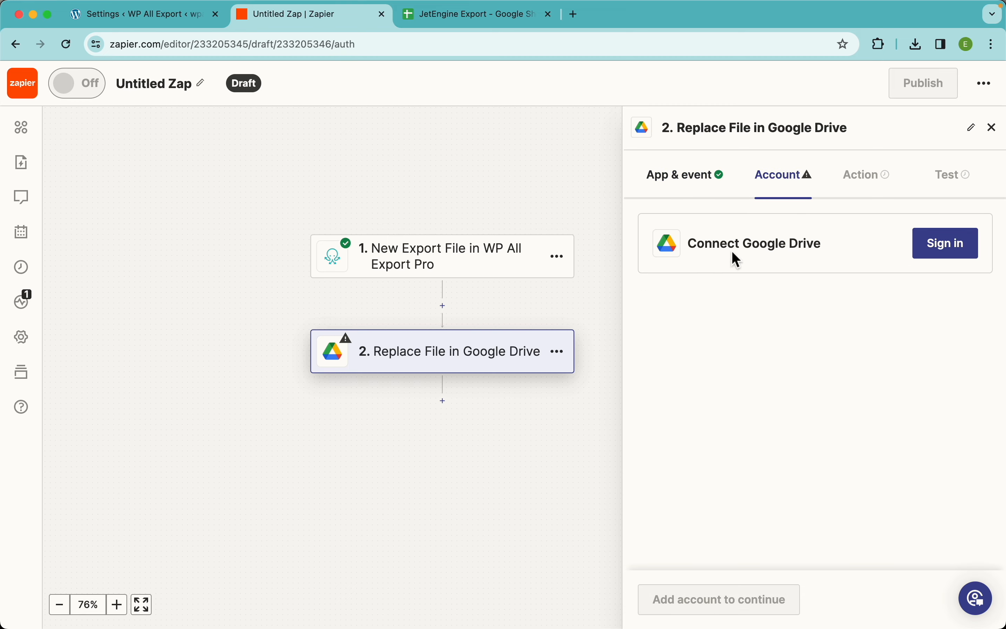
Sign in to Google Drive with the existing Google account, allow Zapier access and continue to the action fields
left_click(937, 243)
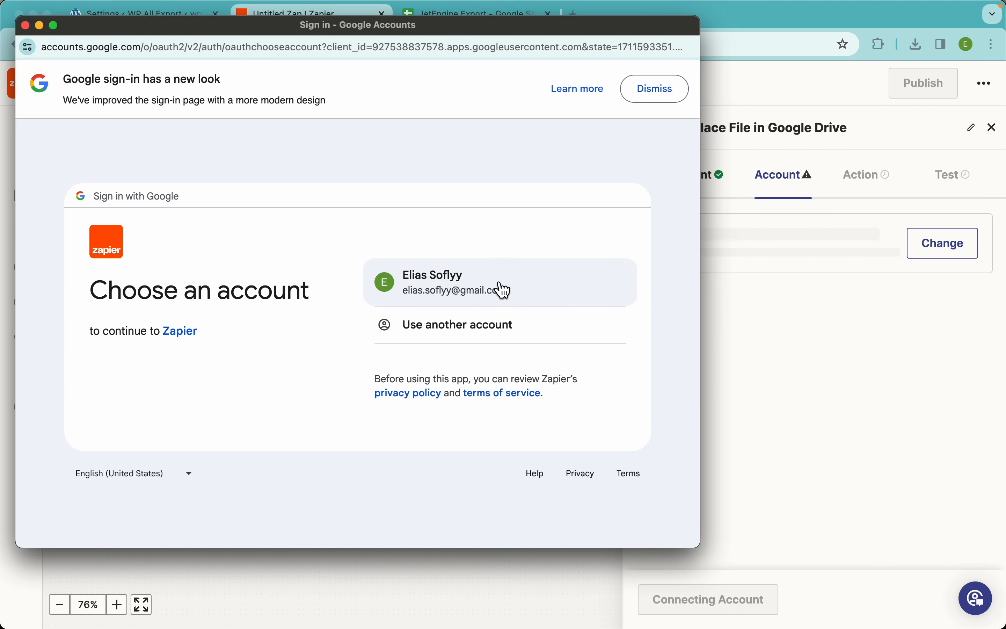
left_click(533, 292)
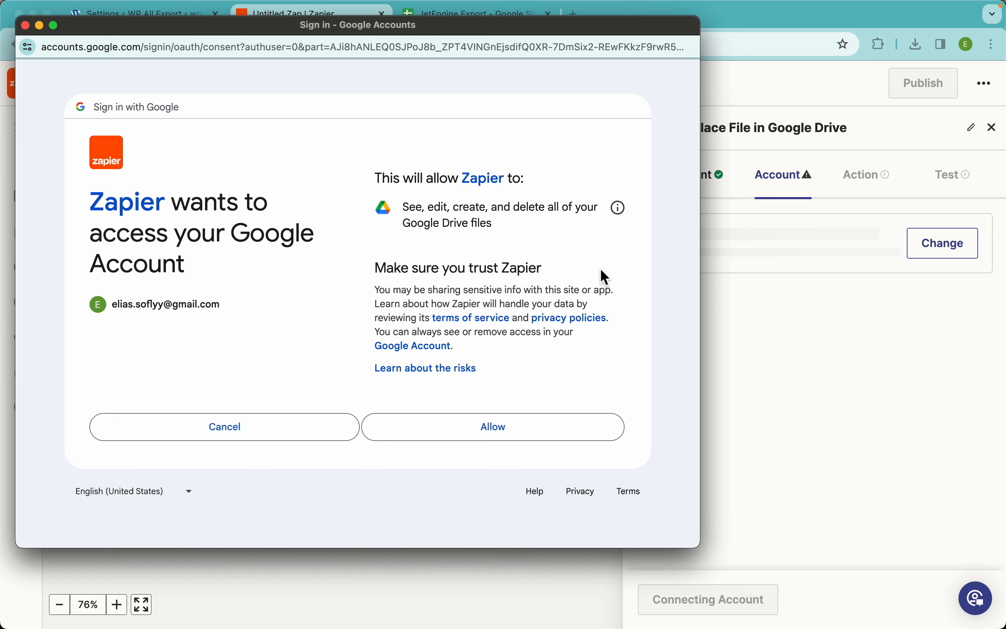
left_click(486, 506)
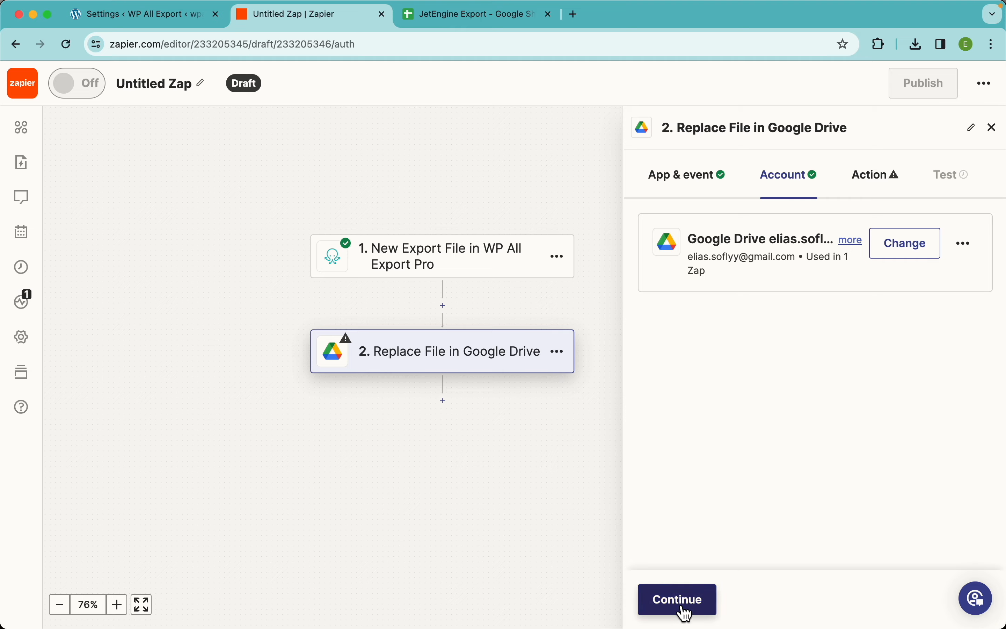
left_click(677, 603)
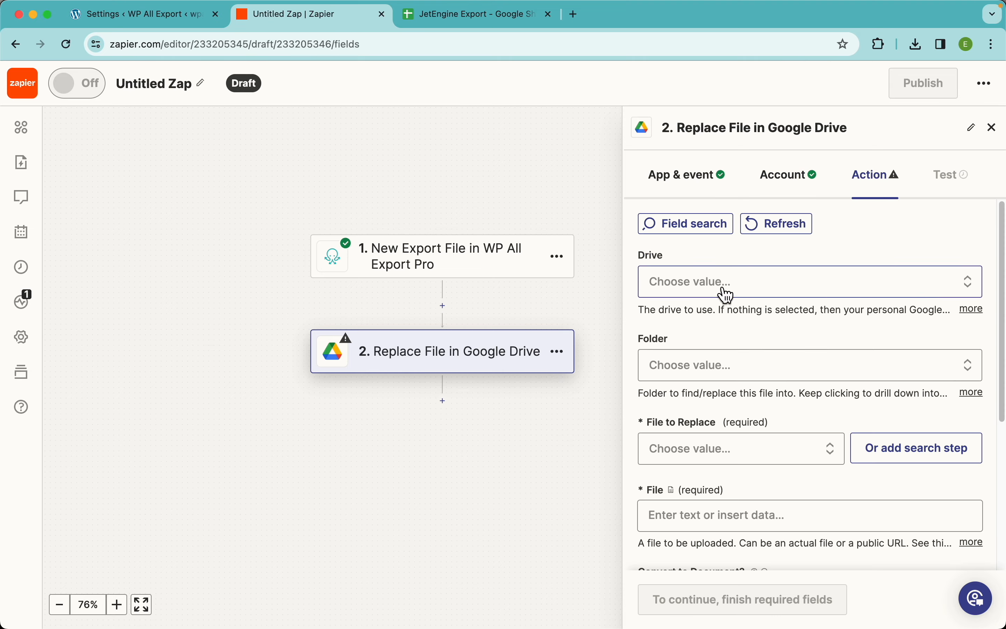
Set the action's Drive to My Google Drive and check the Folder options, leaving the folder unselected
left_click(728, 291)
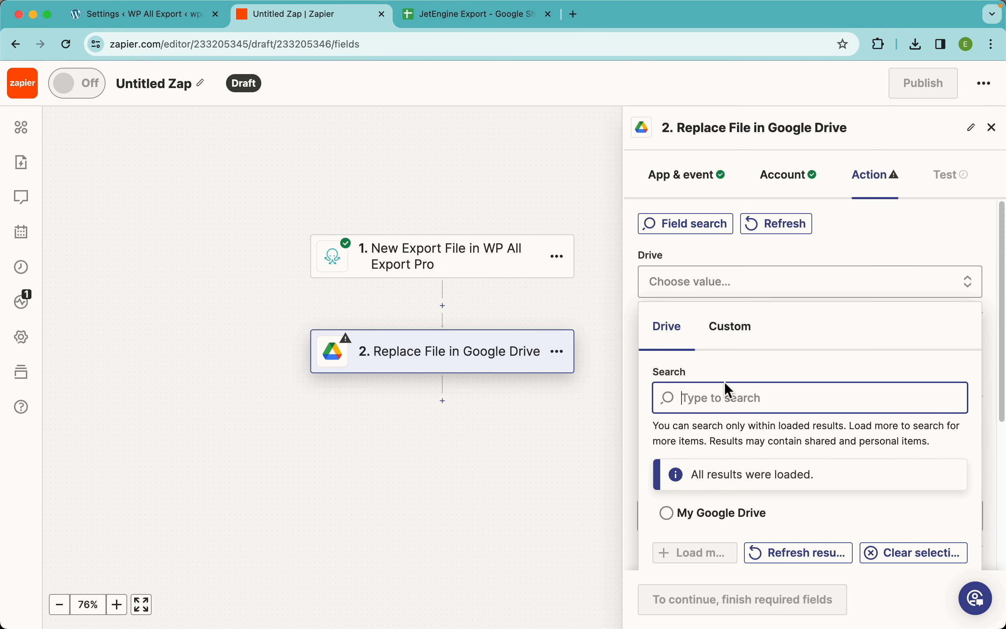
left_click(724, 511)
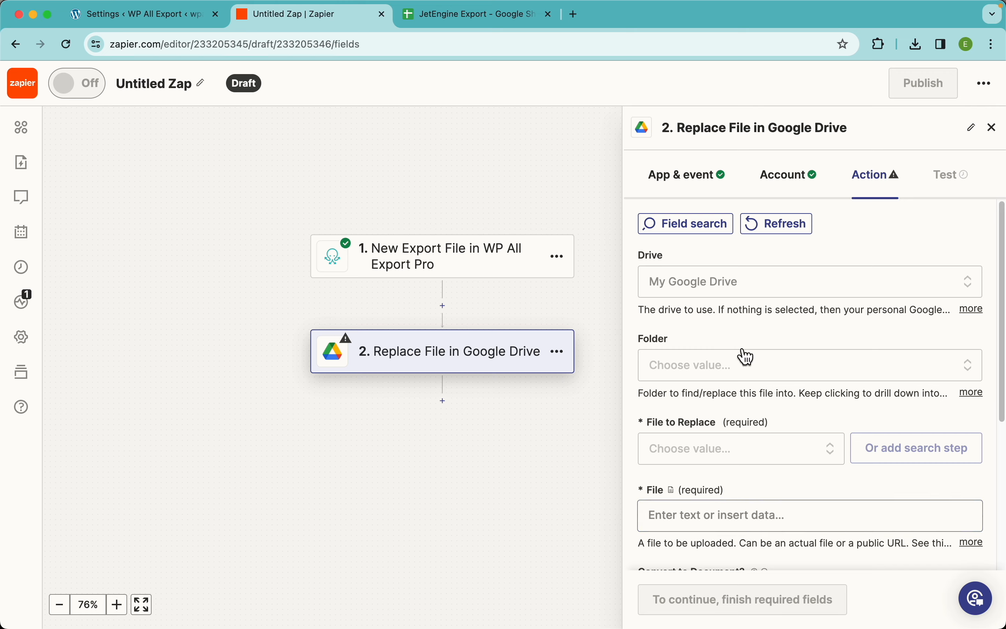
scroll(747, 346, "down", 3)
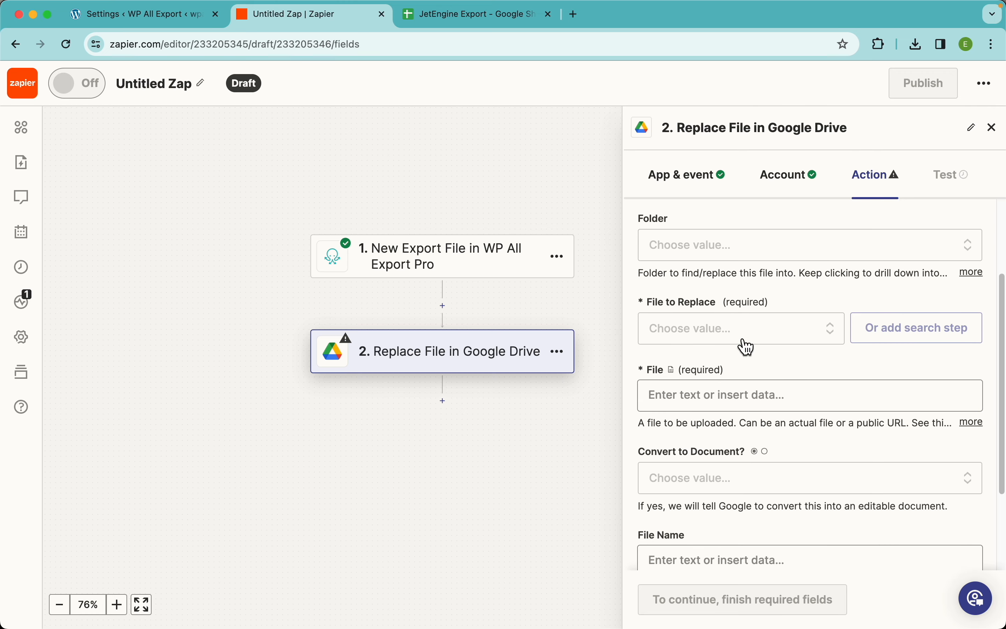
left_click(732, 258)
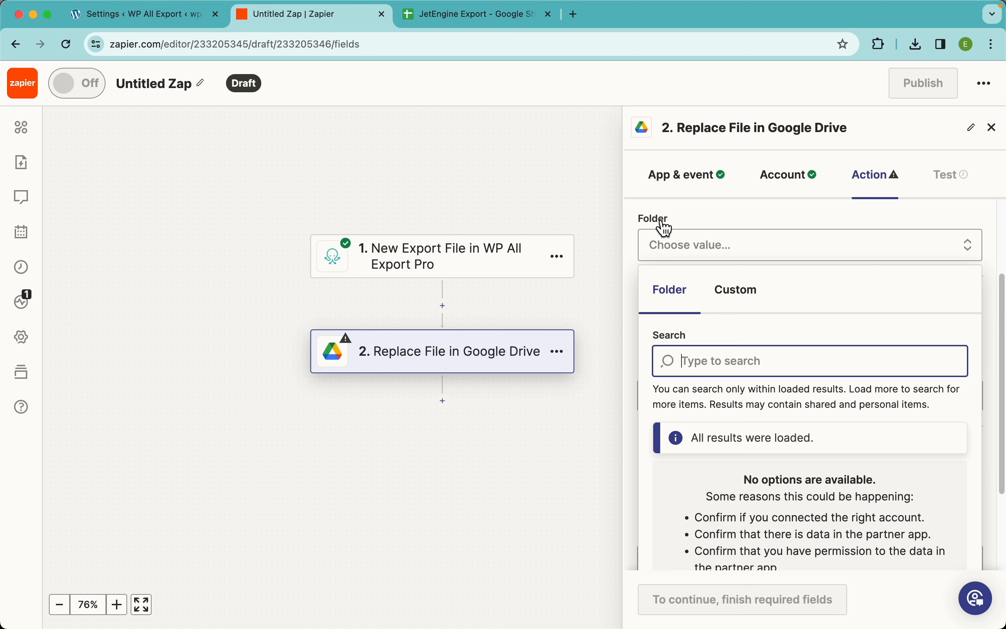
left_click(636, 249)
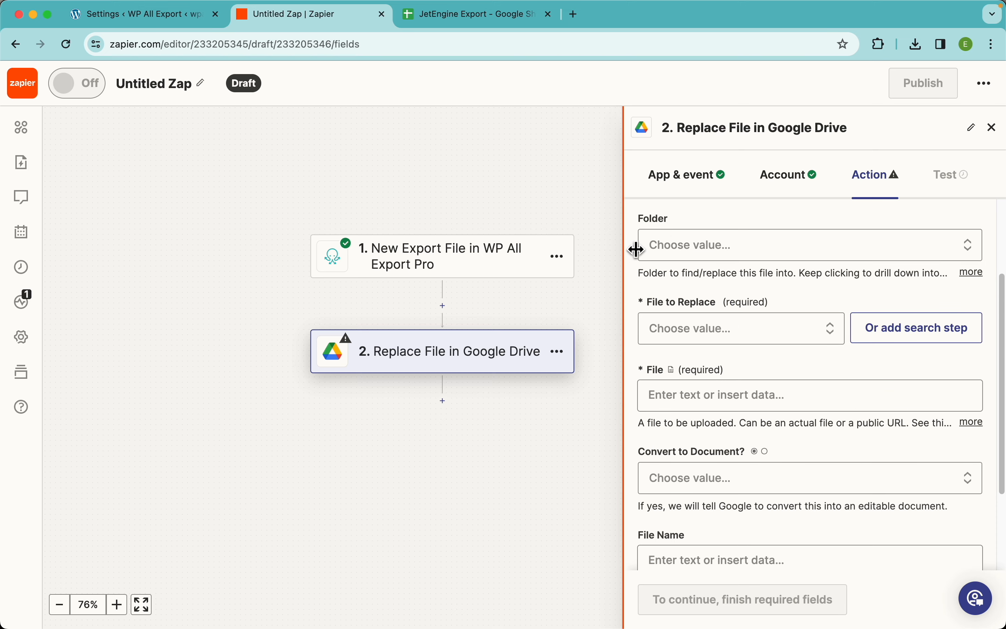
Select JetEngine Export as the file to replace, view that spreadsheet in Google Sheets and return to the Zap
left_click(740, 339)
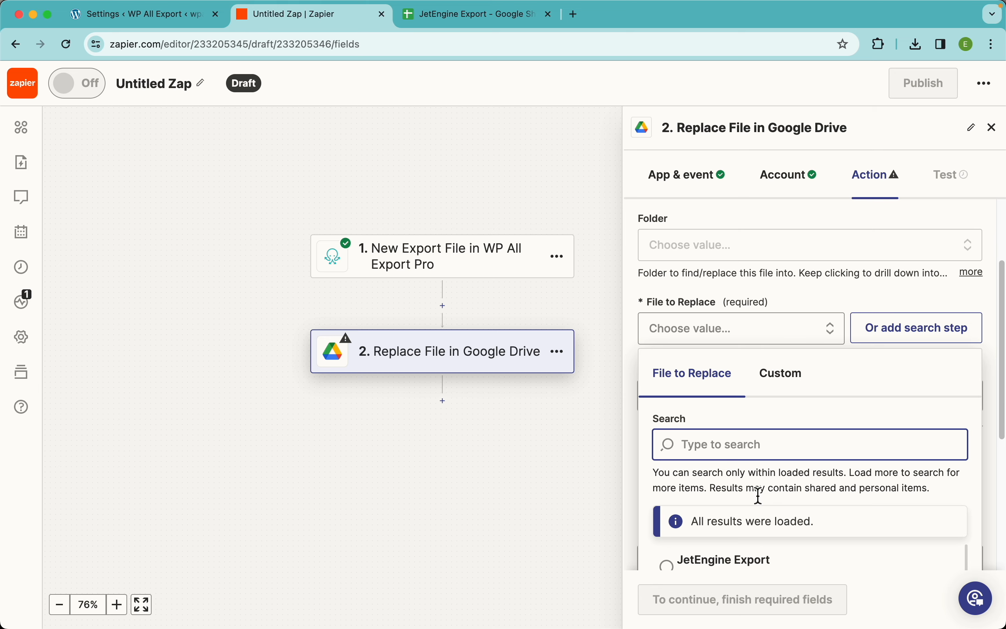
scroll(758, 495, "down", 2)
scroll(759, 495, "down", 2)
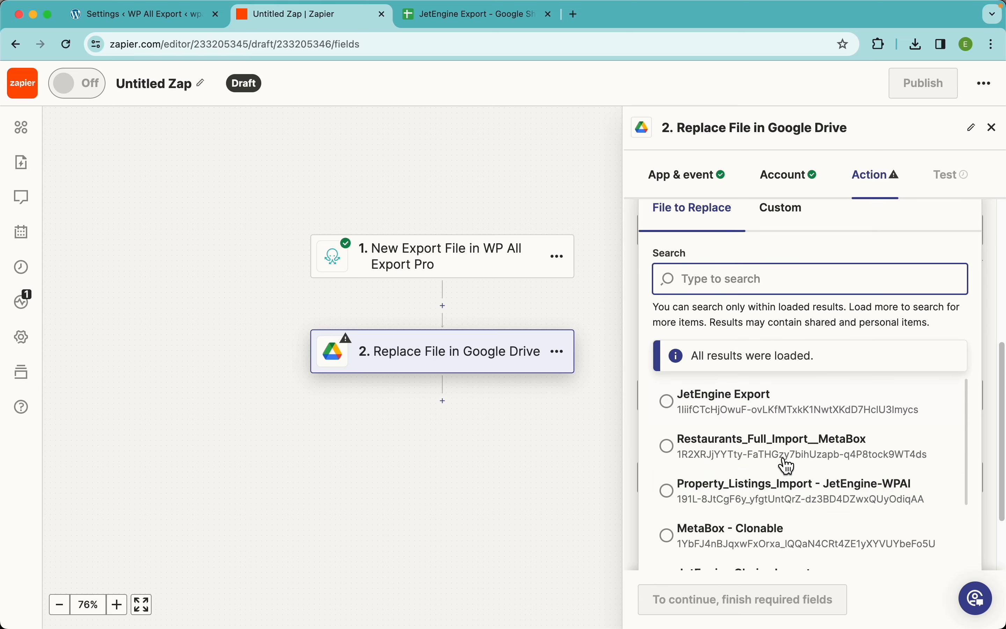
left_click(761, 460)
left_click(705, 410)
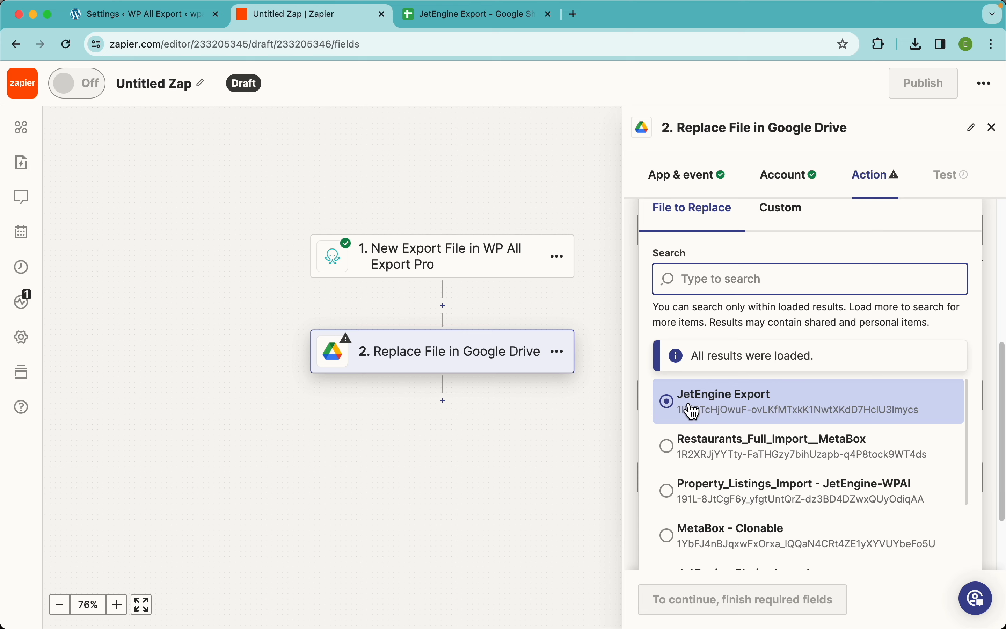
left_click(722, 407)
left_click(449, 24)
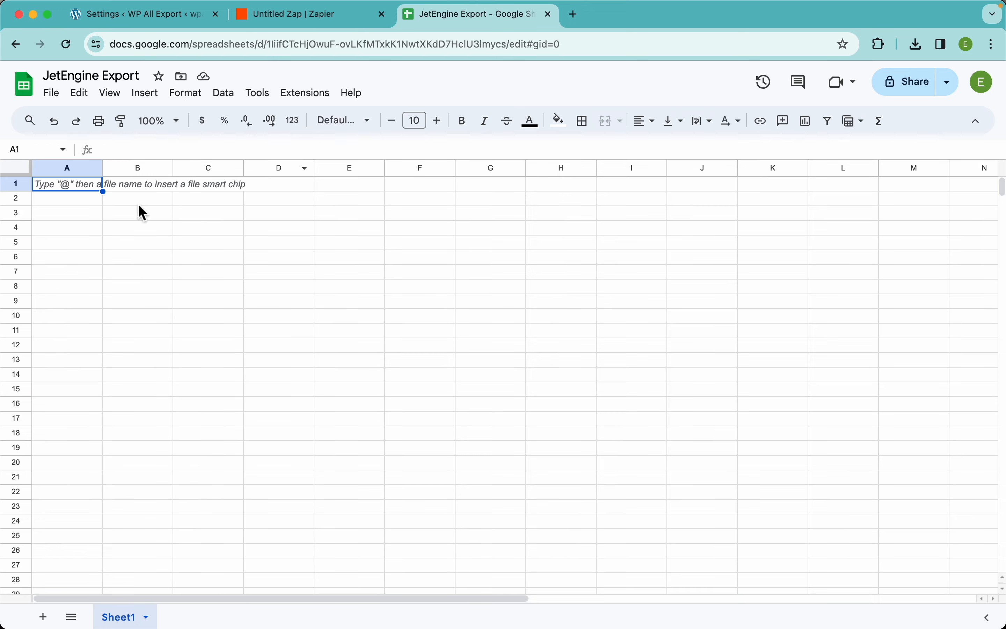
left_click(306, 23)
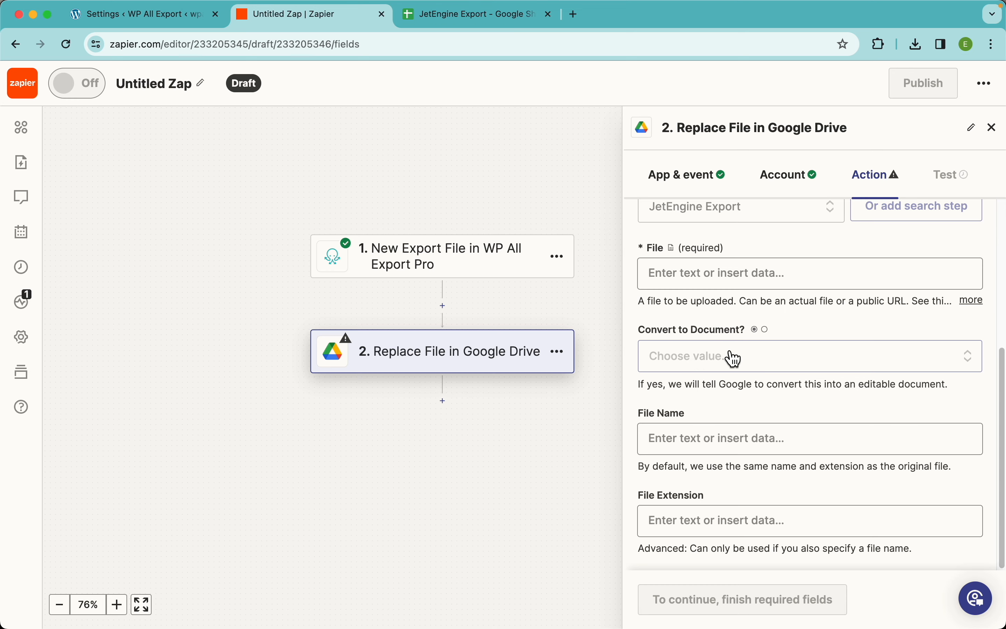
Set Convert to Document to True and enter JetEngine Export as the file name
left_click(763, 363)
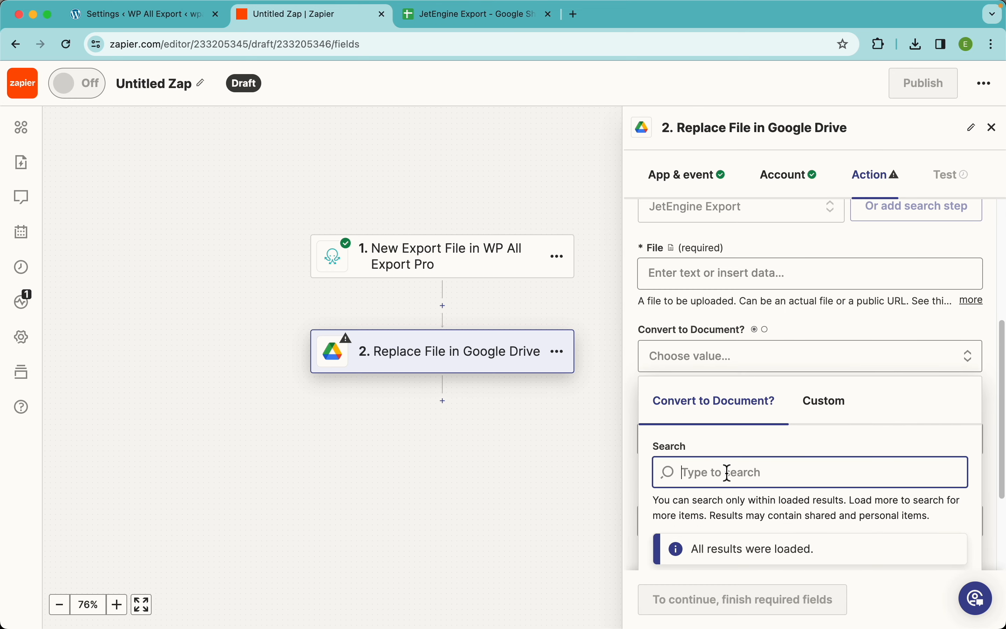
scroll(728, 473, "down", 3)
left_click(690, 516)
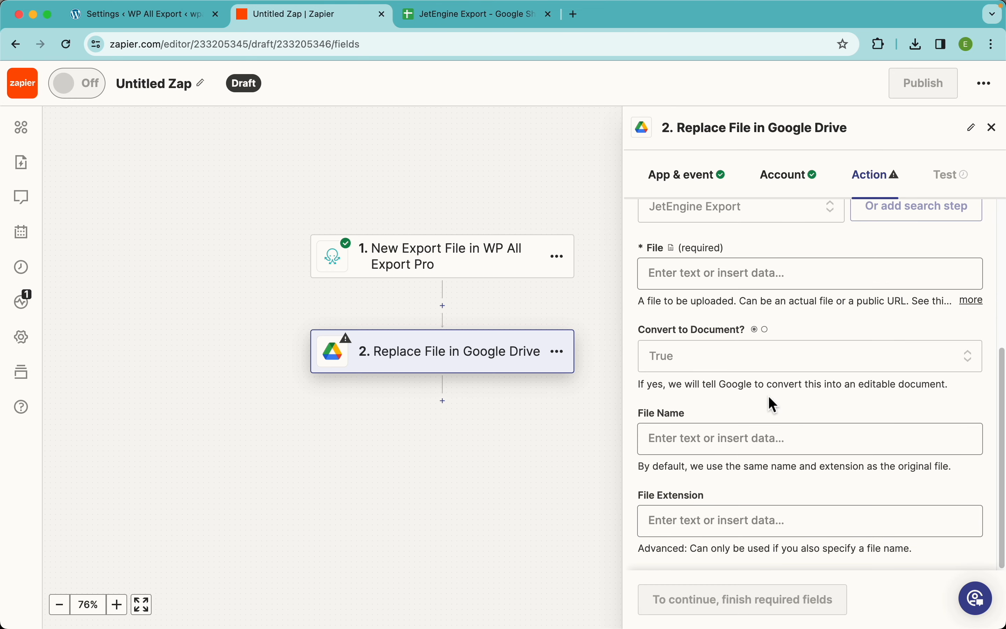
left_click(712, 441)
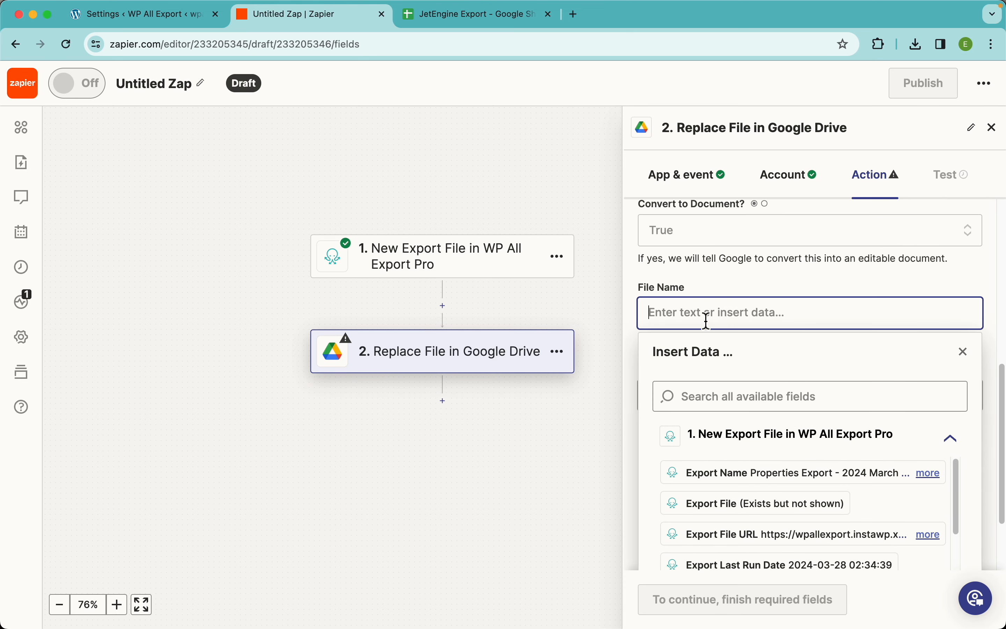
type("JetEngine Export")
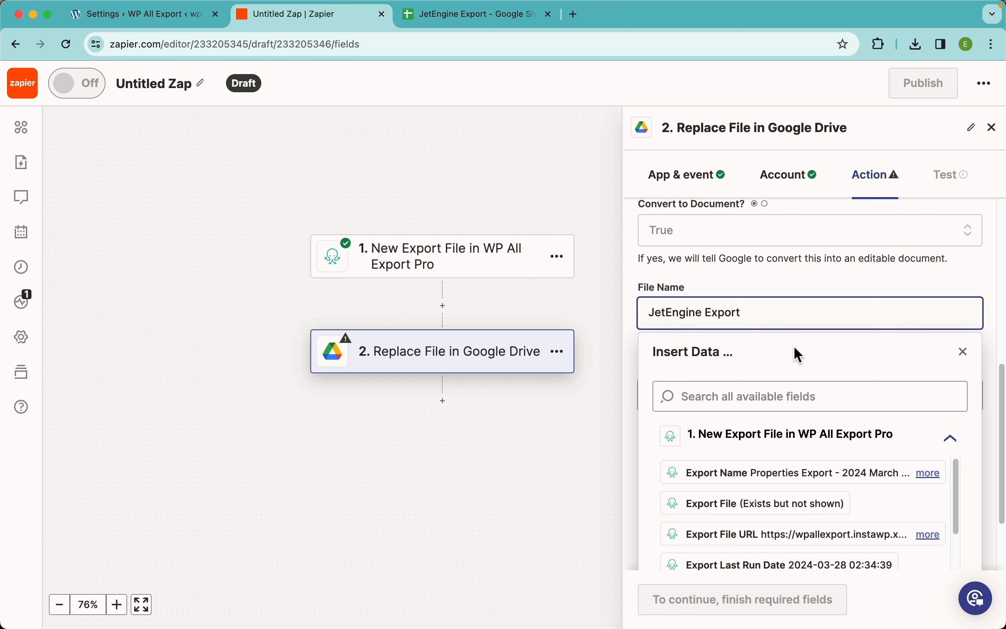
left_click(820, 278)
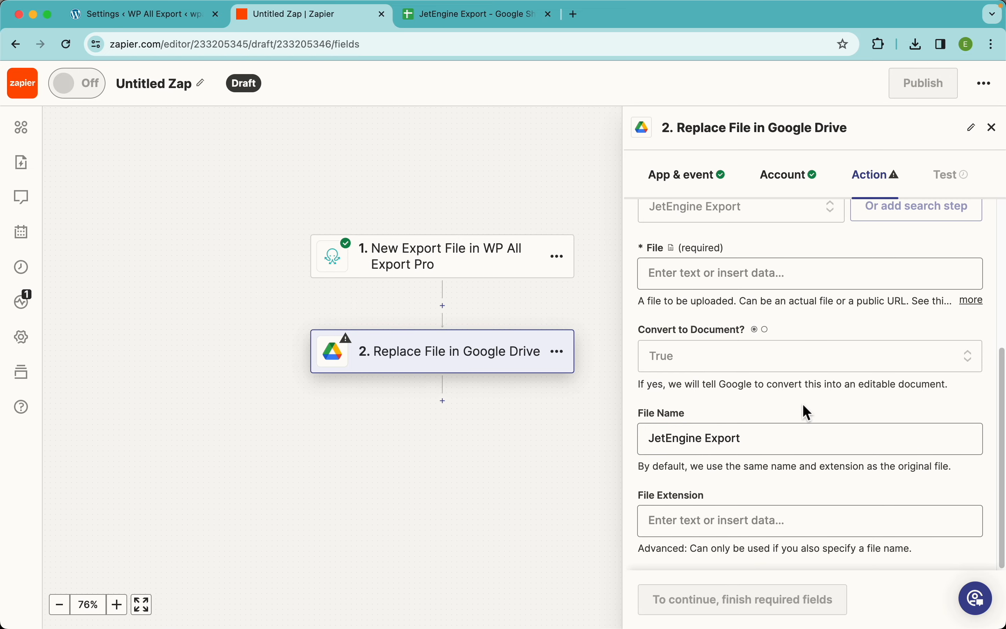
scroll(855, 262, "up", 3)
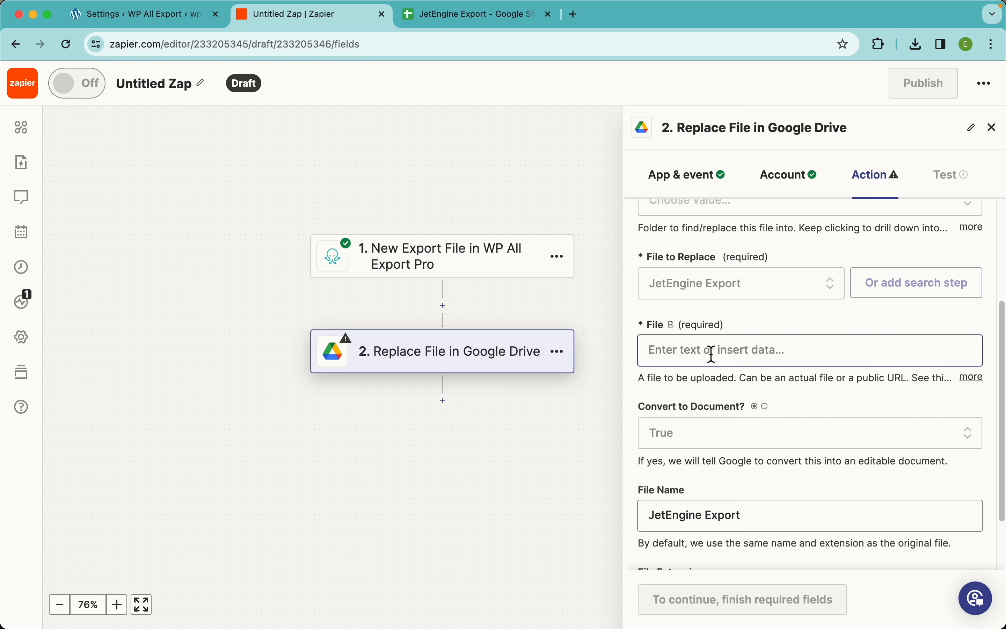
Map the action's File field to the Export File from the New Export File trigger
left_click(712, 354)
scroll(789, 453, "down", 4)
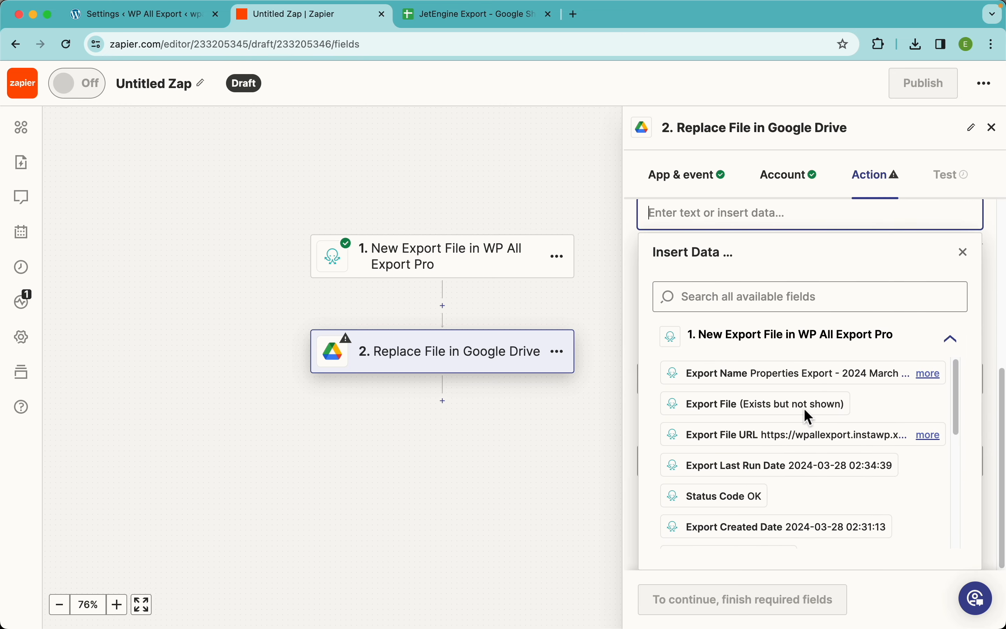
left_click(809, 410)
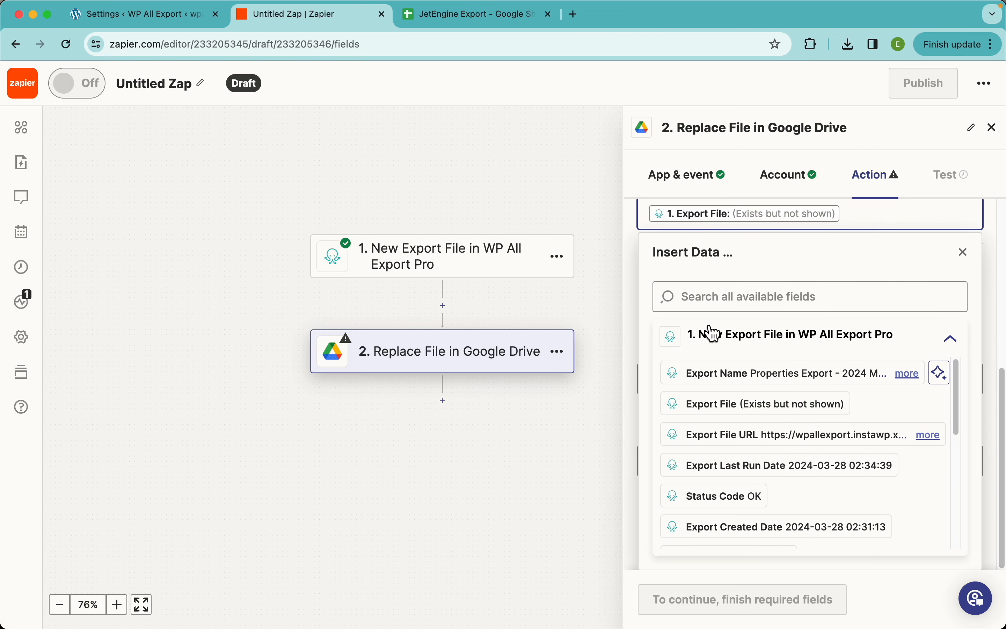
left_click(964, 252)
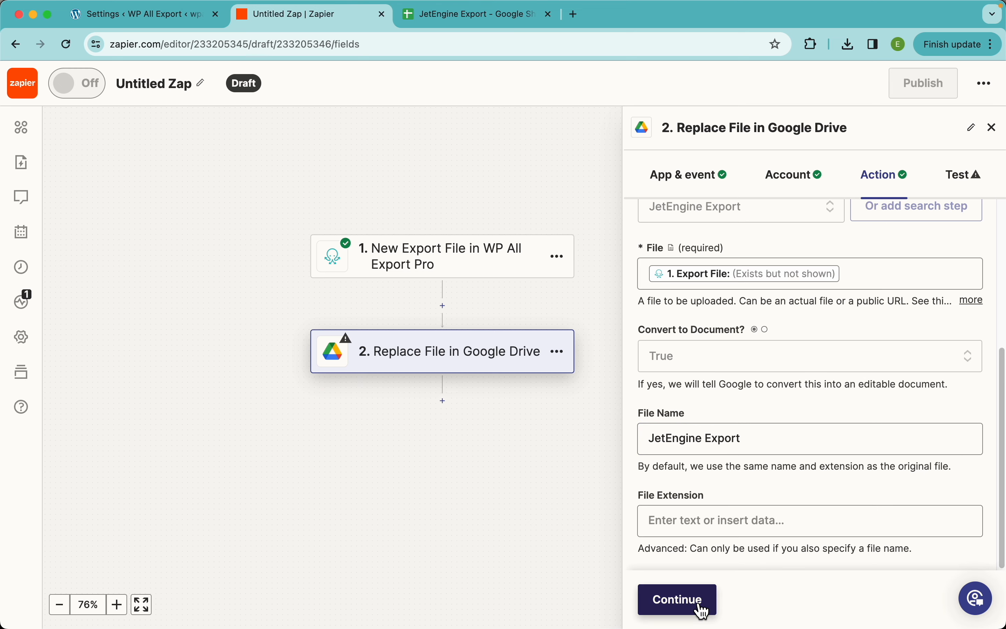
Test the Replace File in Google Drive step and publish the Zap
left_click(703, 609)
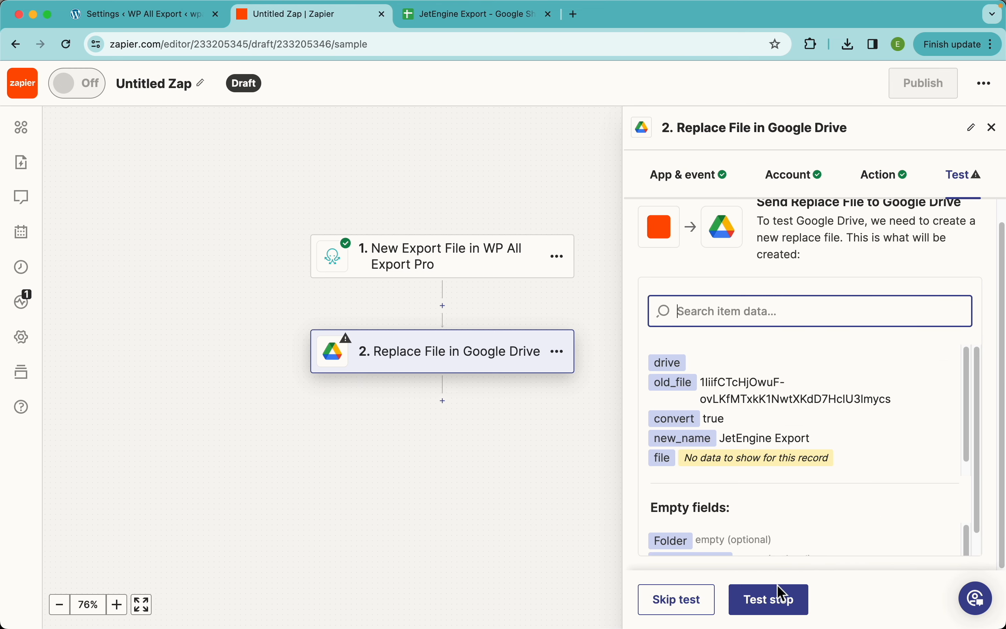
left_click(791, 607)
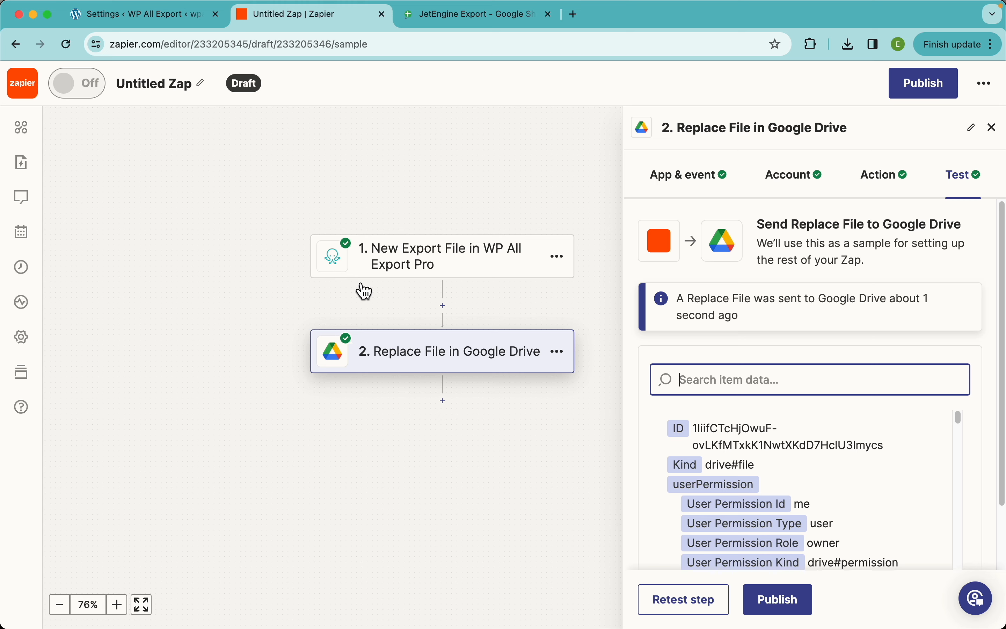
left_click(779, 611)
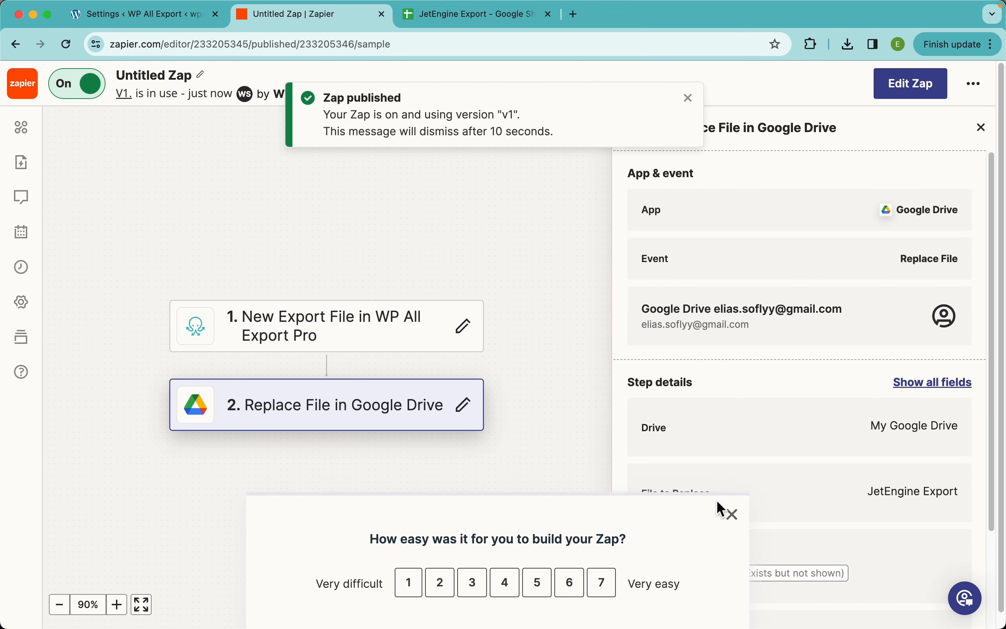
Switch to WP All Export and open the Filtering Options in the settings of Properties Export - 2024 March 28 02:29
left_click(190, 19)
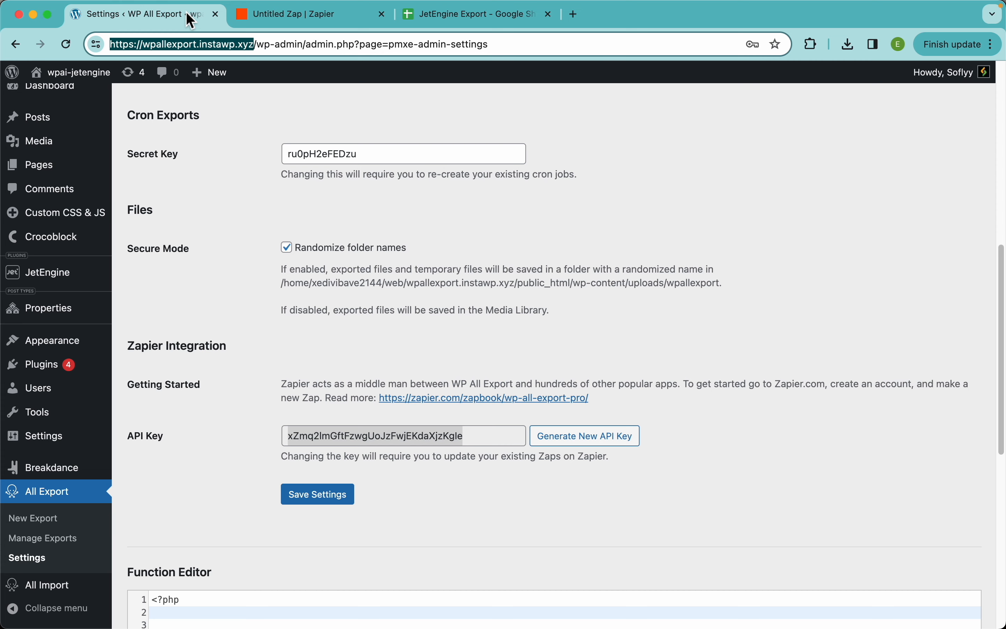
left_click(59, 540)
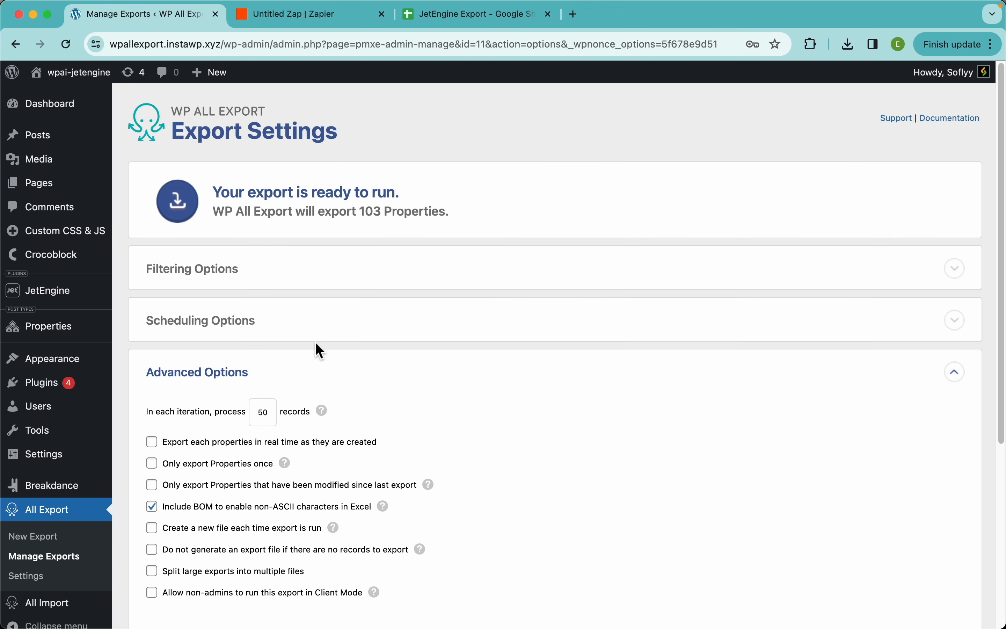
left_click(257, 281)
Add a filter rule that exports only Properties whose Availability equals On Market
scroll(347, 285, "down", 3)
left_click(293, 245)
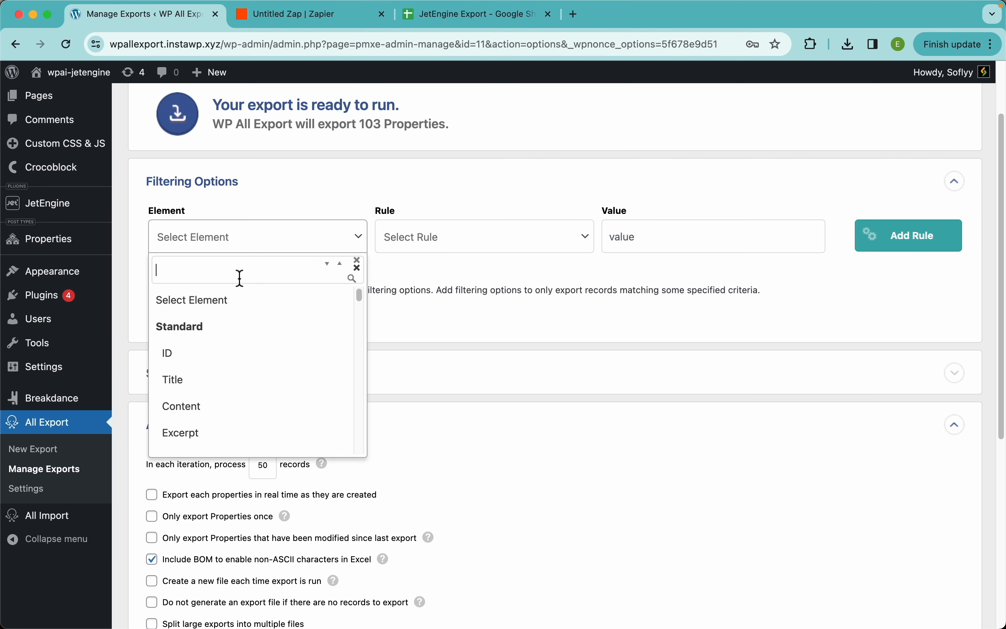
key("Down")
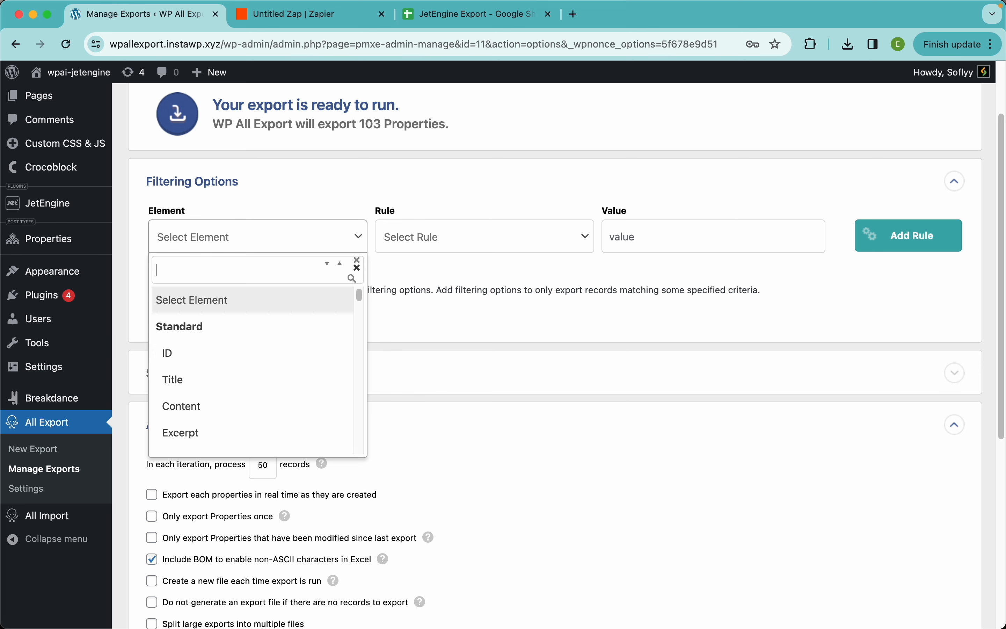
type("ava")
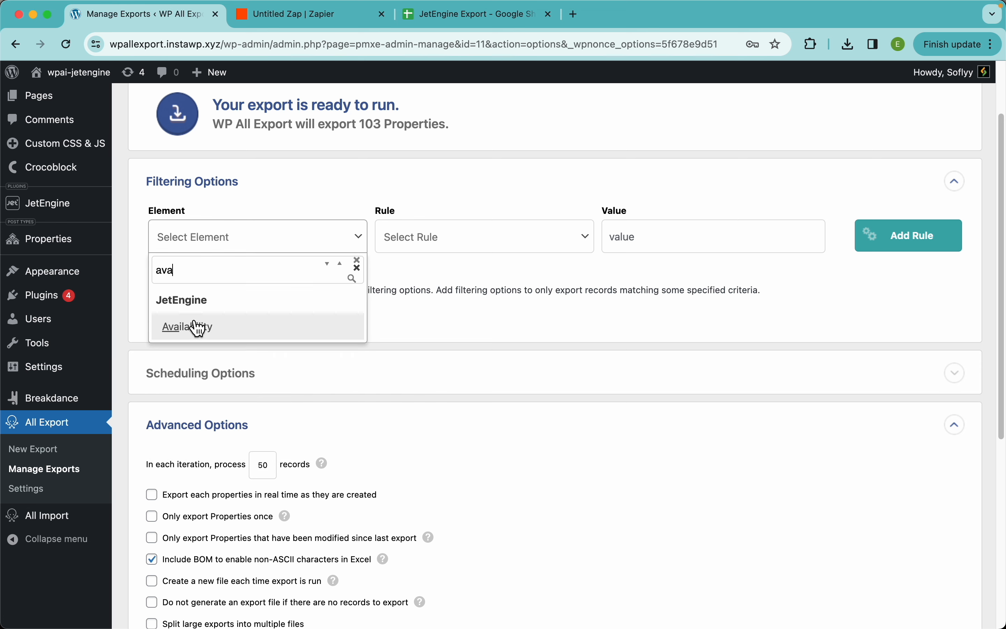
left_click(214, 329)
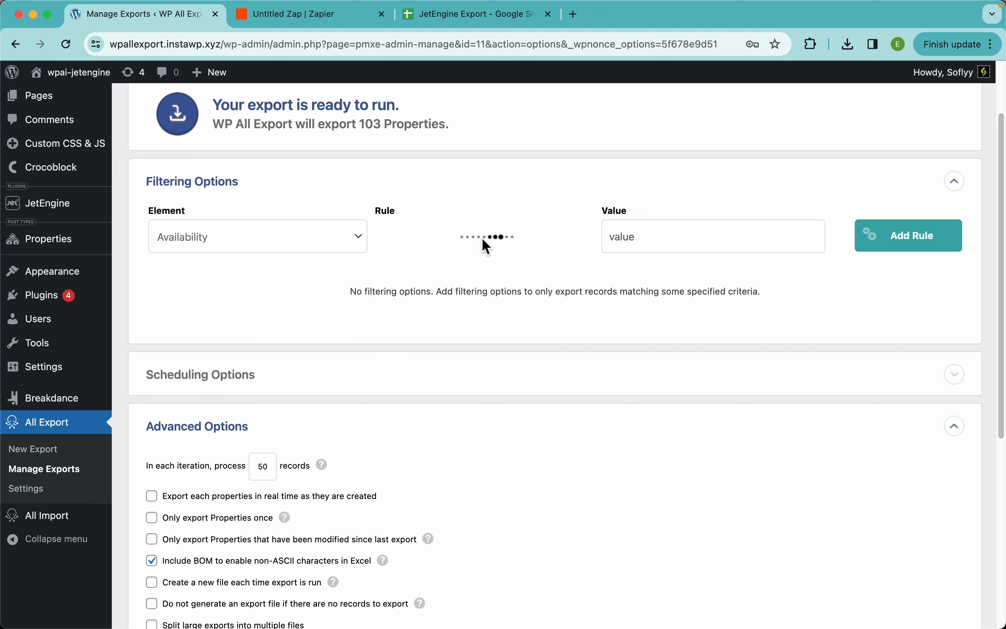
left_click(494, 242)
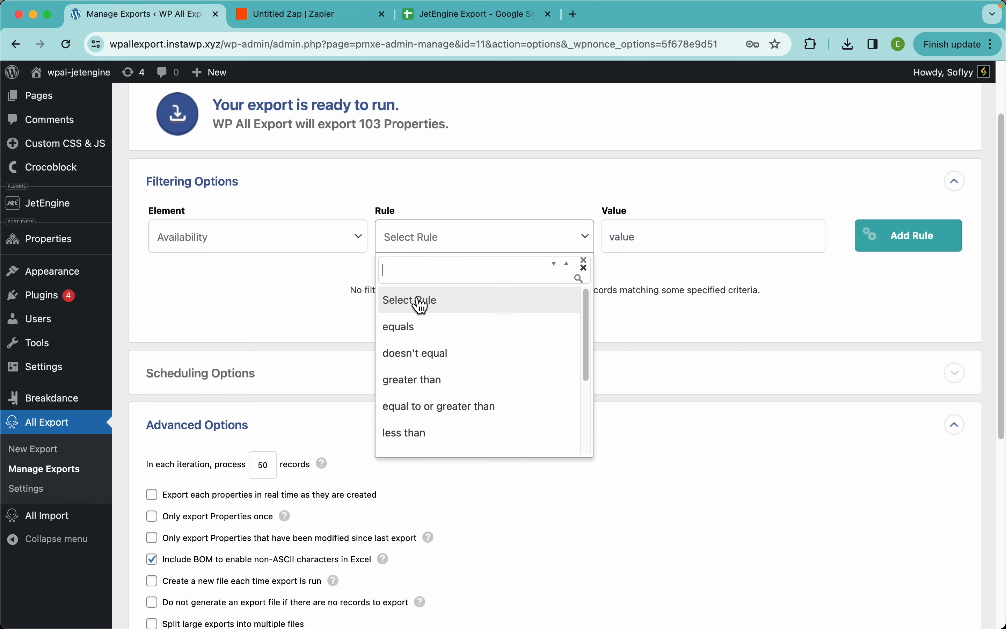
left_click(441, 328)
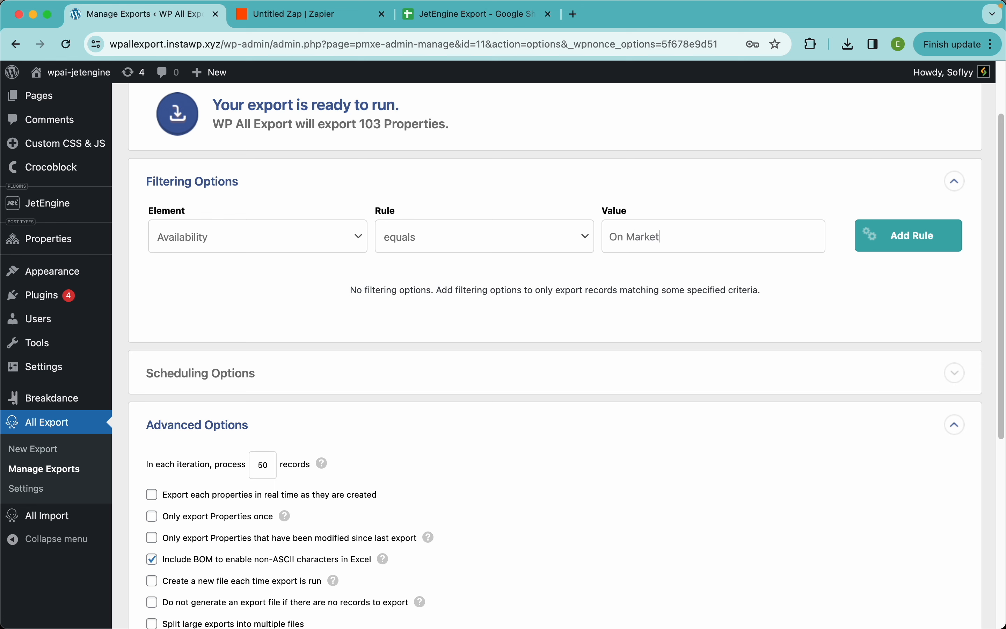
left_click(914, 247)
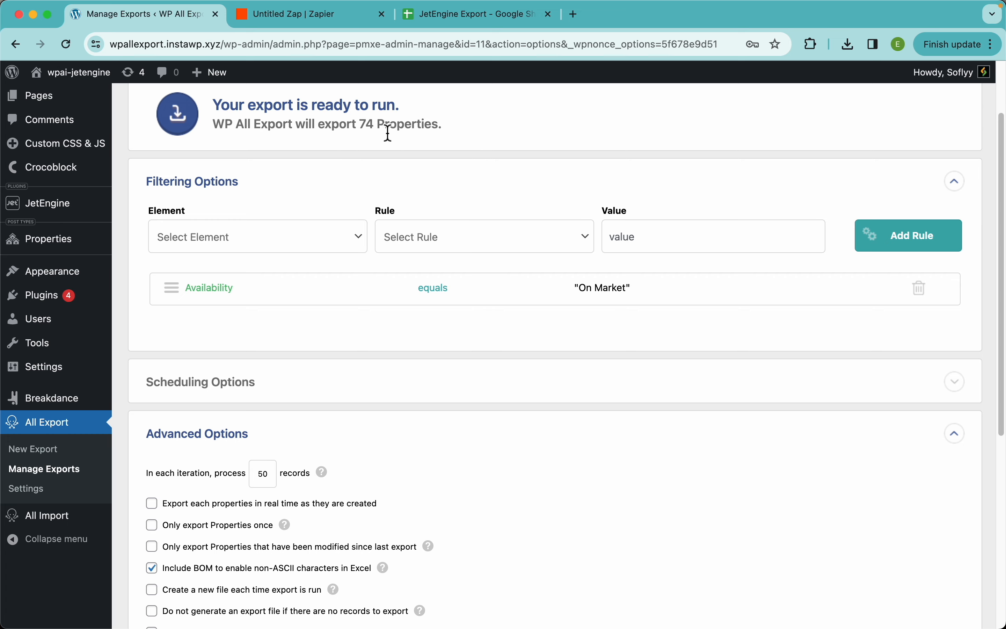
Save the updated export settings and run Properties Export - 2024 March 28 02:29
scroll(434, 191, "down", 10)
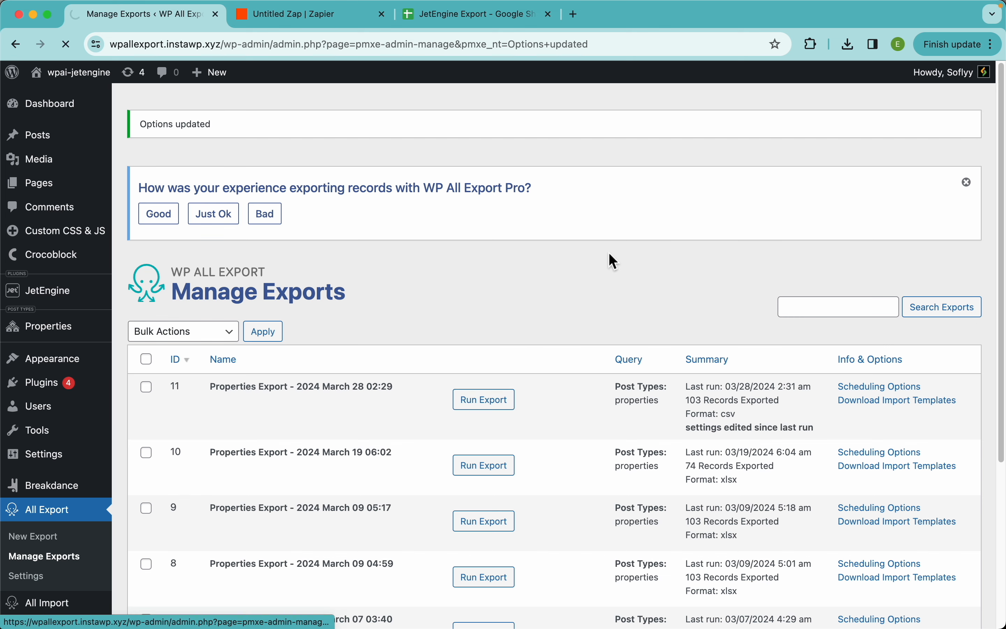
scroll(693, 463, "down", 2)
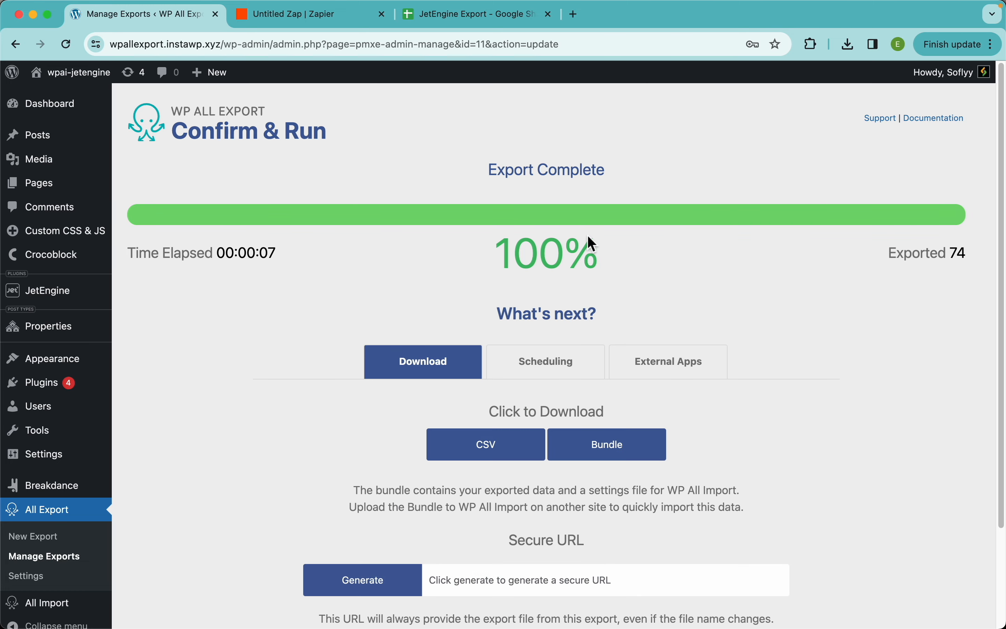
Switch to the JetEngine Export spreadsheet in Google Sheets and check its Property Name column, header row and exported records
left_click(317, 17)
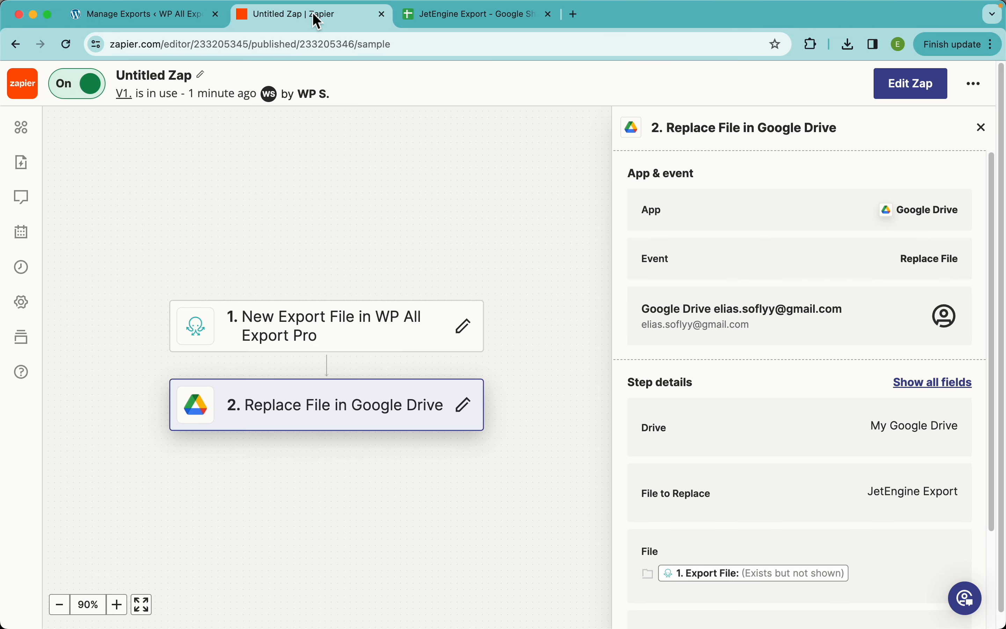
left_click(440, 17)
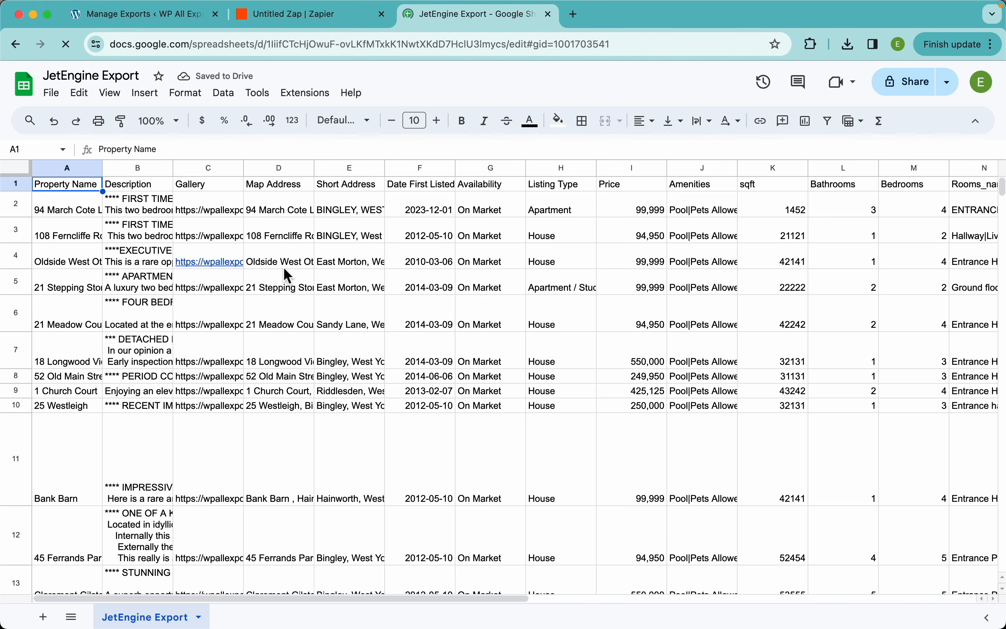
left_click(64, 168)
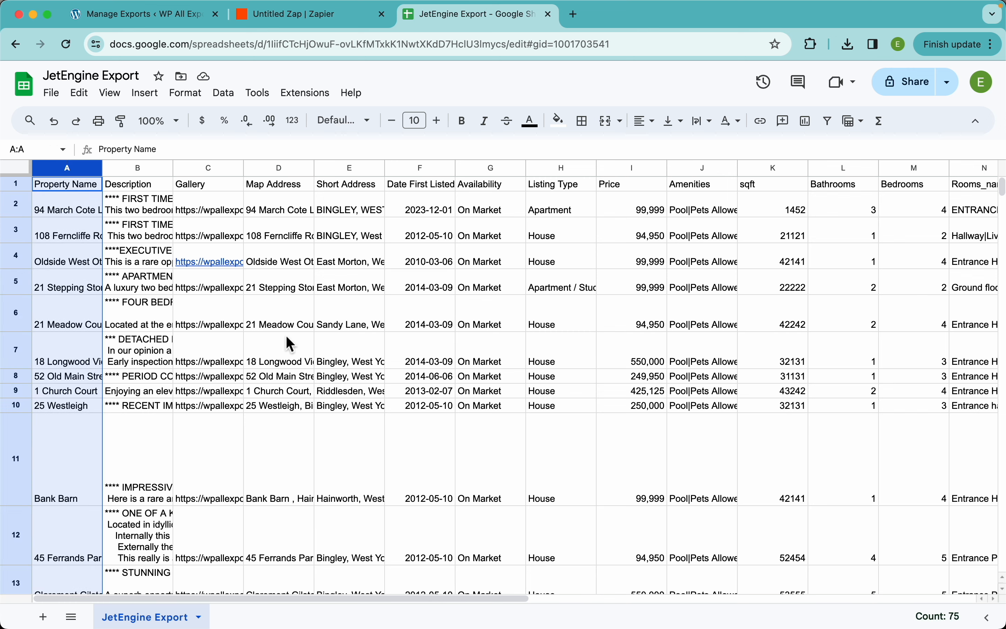
left_click(10, 184)
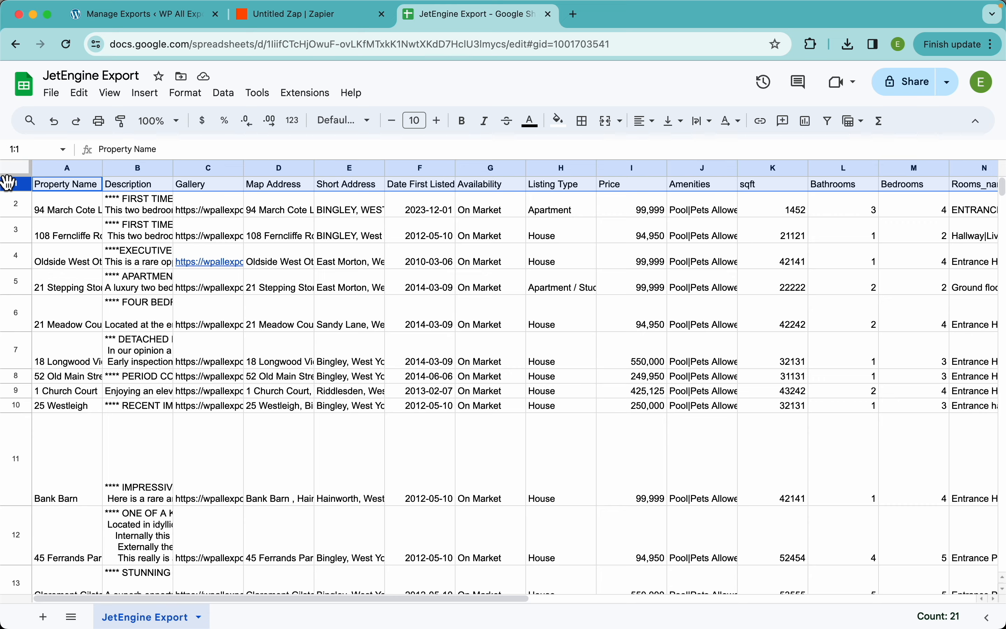
left_click(461, 341)
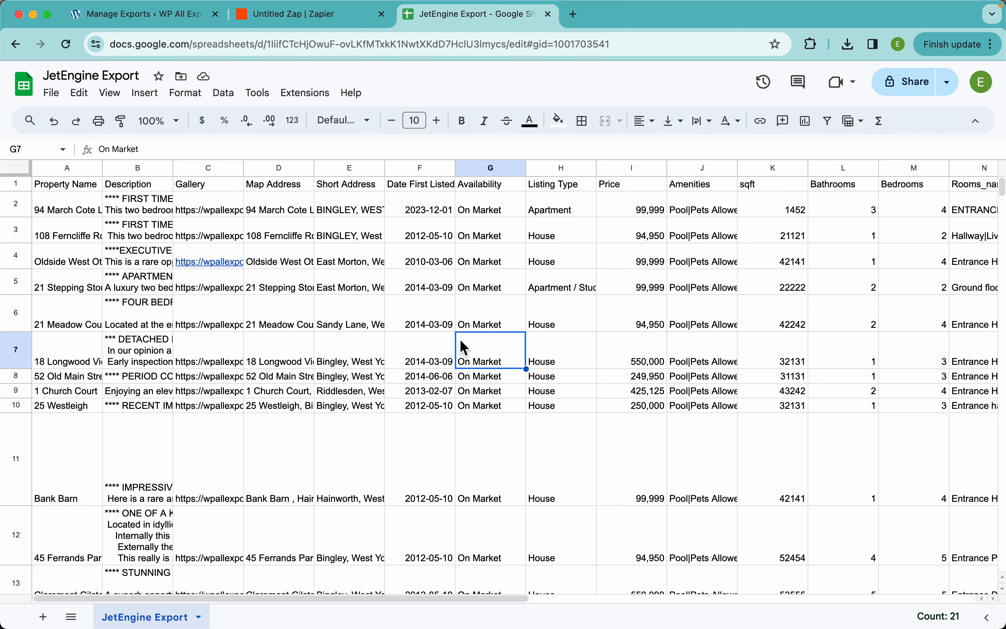
scroll(461, 341, "down", 15)
scroll(465, 347, "up", 15)
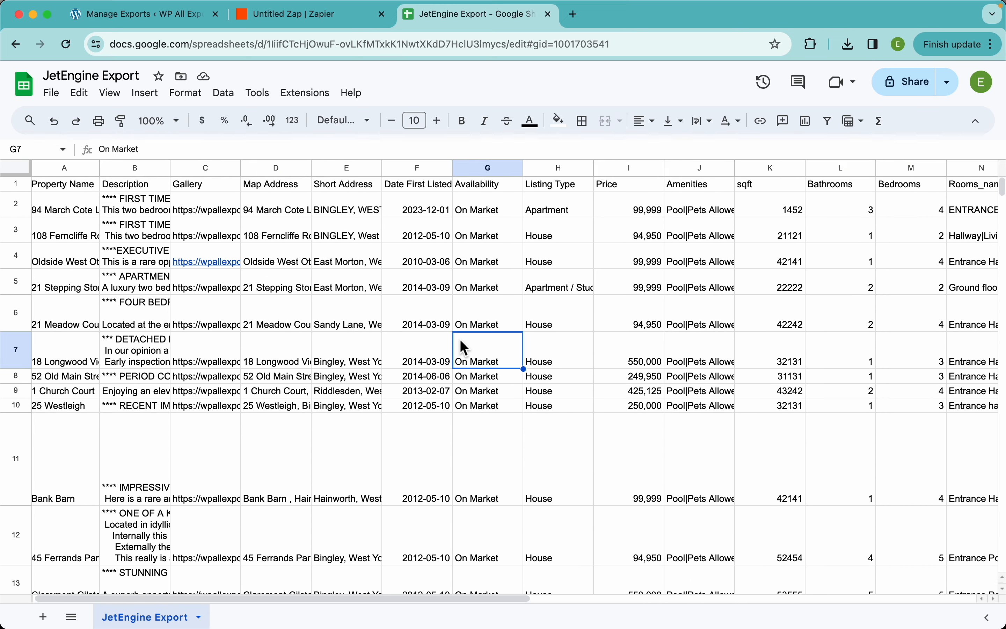